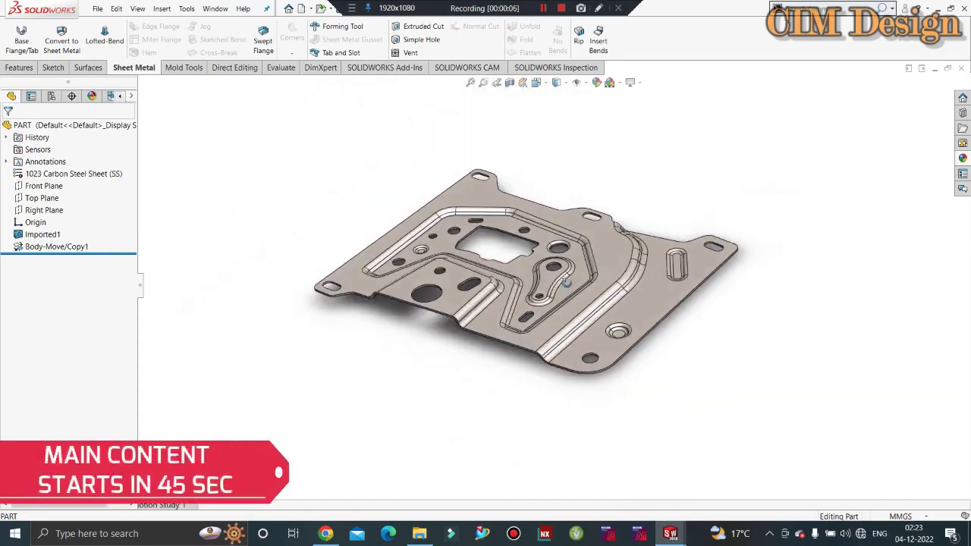
Step: Orbit and zoom around the bracket plate, snapping it to the isometric view
mouse_move(566, 282)
middle_down()
mouse_move(527, 284)
mouse_move(551, 258)
mouse_move(500, 297)
mouse_move(497, 278)
mouse_move(518, 346)
mouse_move(521, 481)
mouse_move(659, 326)
mouse_move(653, 293)
mouse_move(529, 253)
mouse_move(577, 212)
mouse_move(571, 321)
mouse_move(526, 195)
mouse_move(521, 321)
mouse_move(627, 243)
mouse_move(701, 152)
mouse_move(697, 217)
mouse_move(714, 259)
middle_up()
scroll(592, 304, down, 3)
key(space)
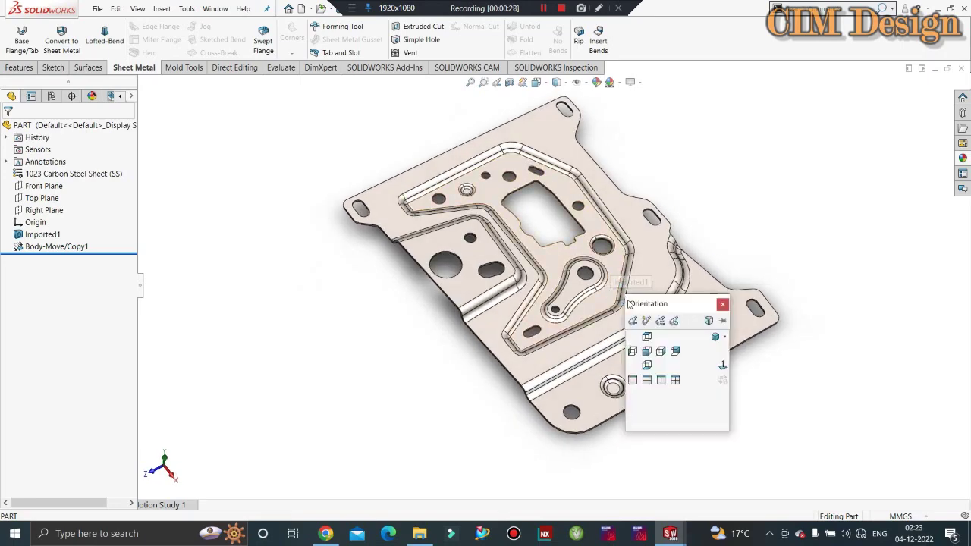
click(715, 339)
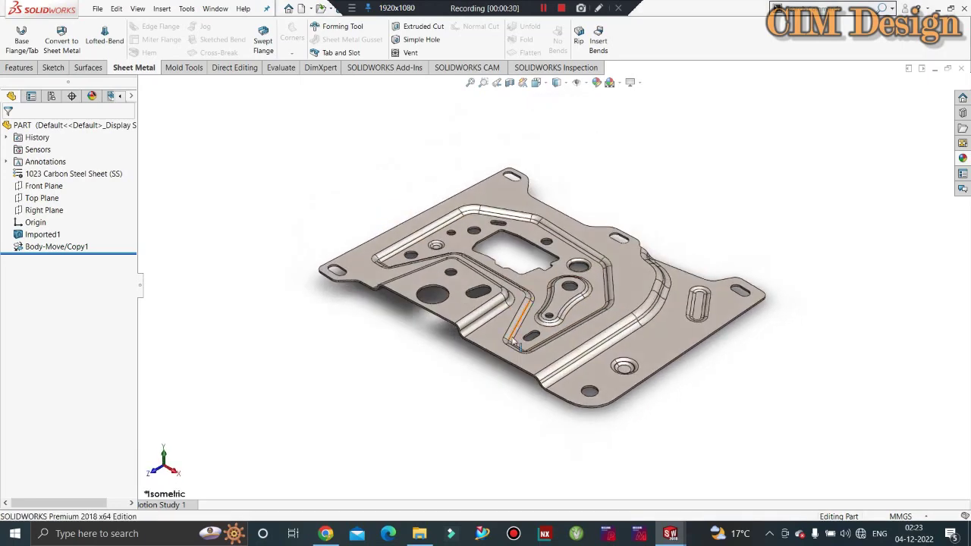
scroll(585, 233, down, 3)
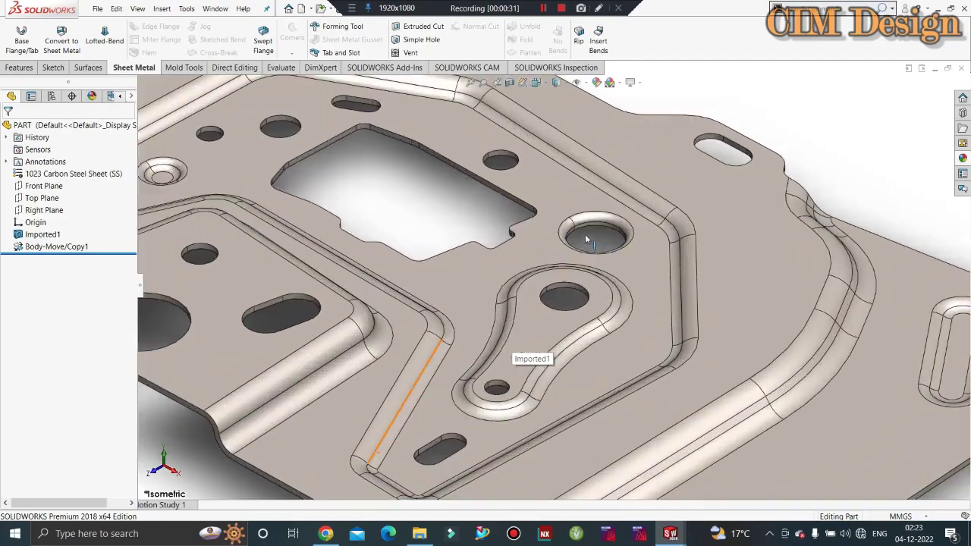
scroll(584, 225, down, 2)
scroll(584, 225, up, 1)
scroll(655, 277, up, 5)
middle_drag(655, 277, 598, 379)
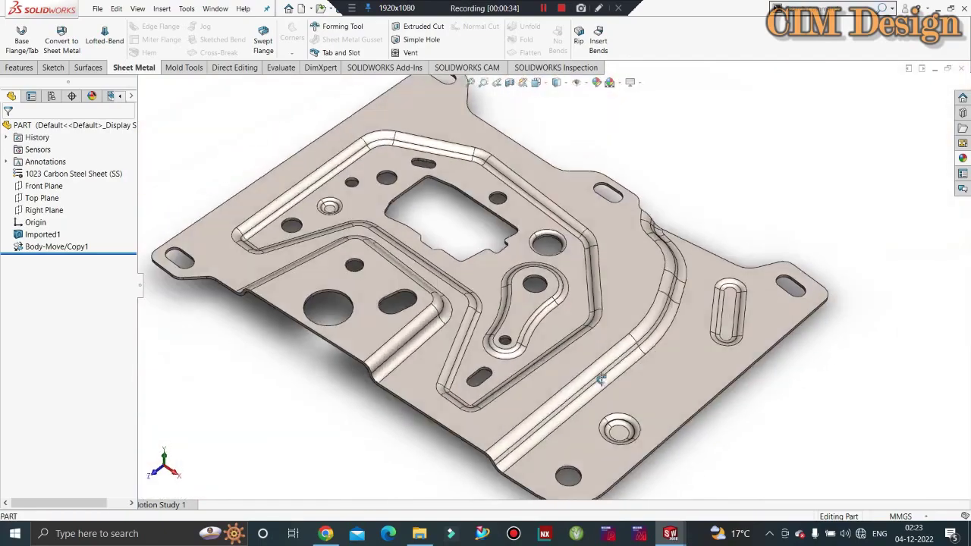
scroll(357, 278, down, 2)
scroll(323, 226, down, 2)
scroll(323, 226, up, 2)
scroll(524, 258, down, 3)
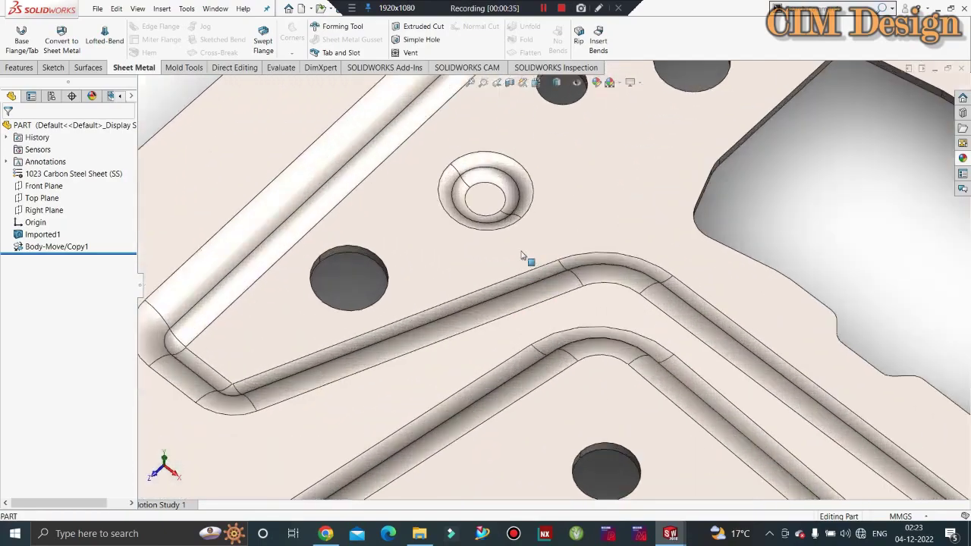
scroll(326, 196, up, 2)
scroll(733, 341, up, 1)
scroll(674, 293, up, 2)
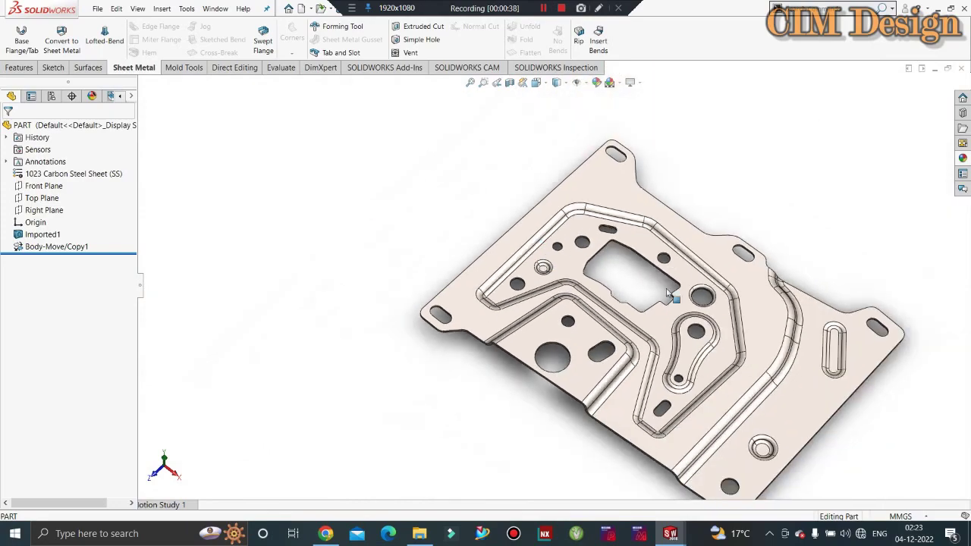
scroll(850, 341, down, 2)
scroll(841, 281, down, 2)
scroll(841, 281, up, 2)
scroll(820, 329, up, 2)
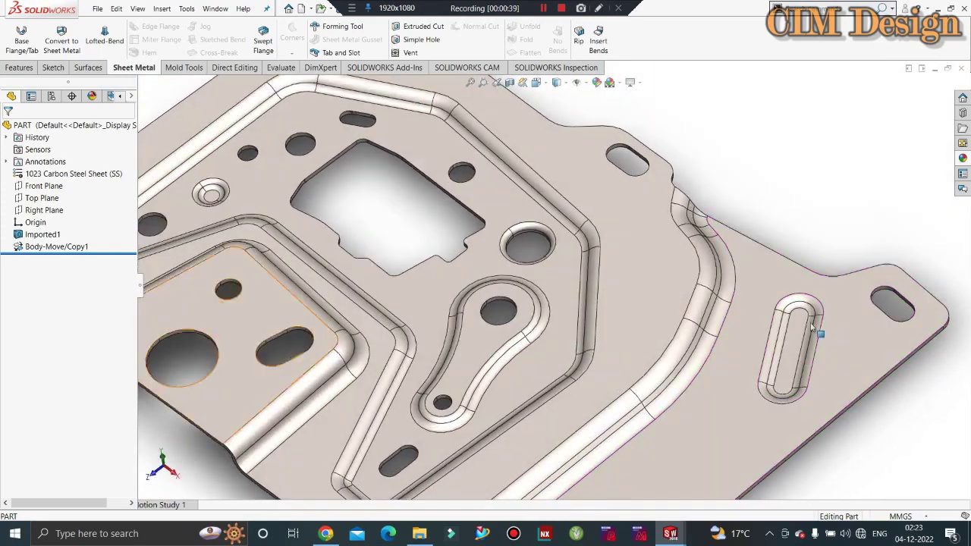
scroll(665, 339, up, 2)
scroll(563, 368, down, 2)
scroll(497, 383, up, 1)
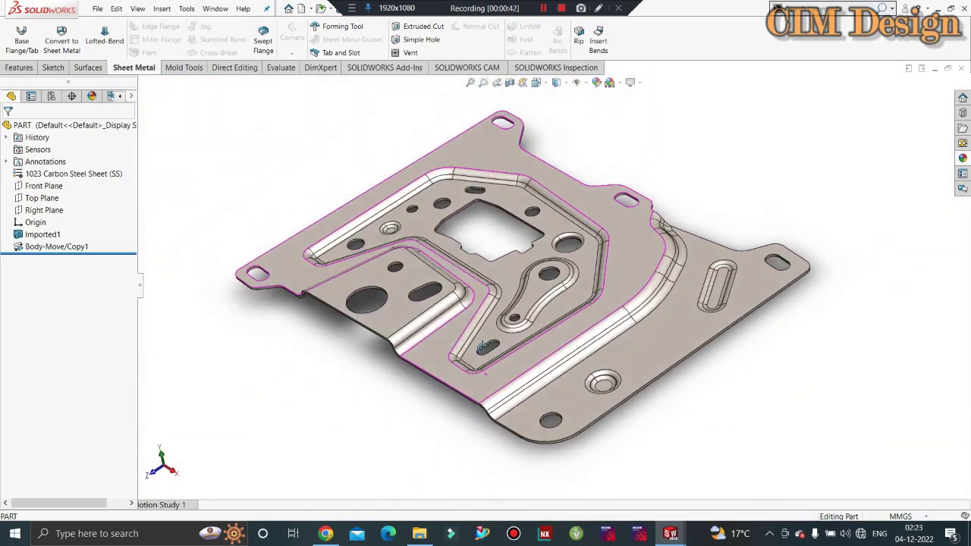
scroll(501, 364, up, 2)
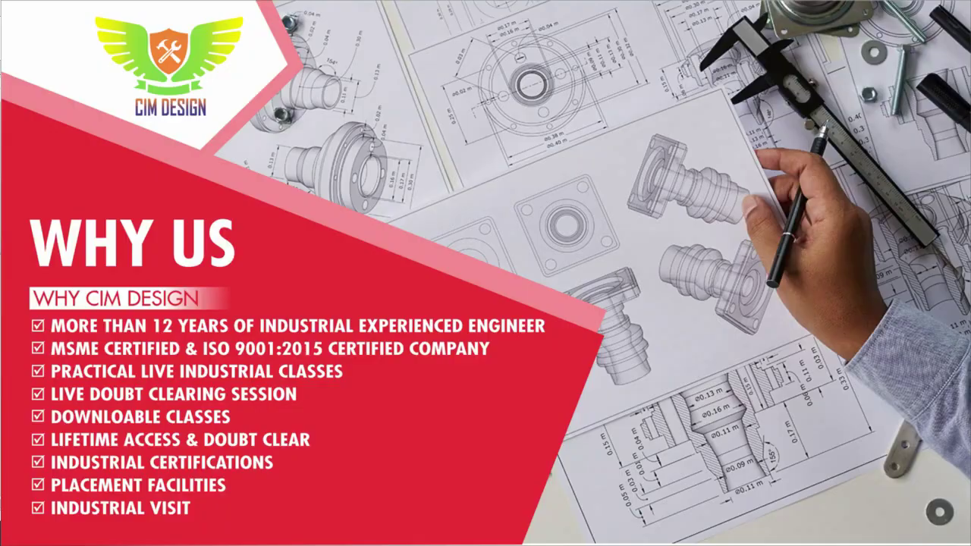
scroll(552, 282, down, 2)
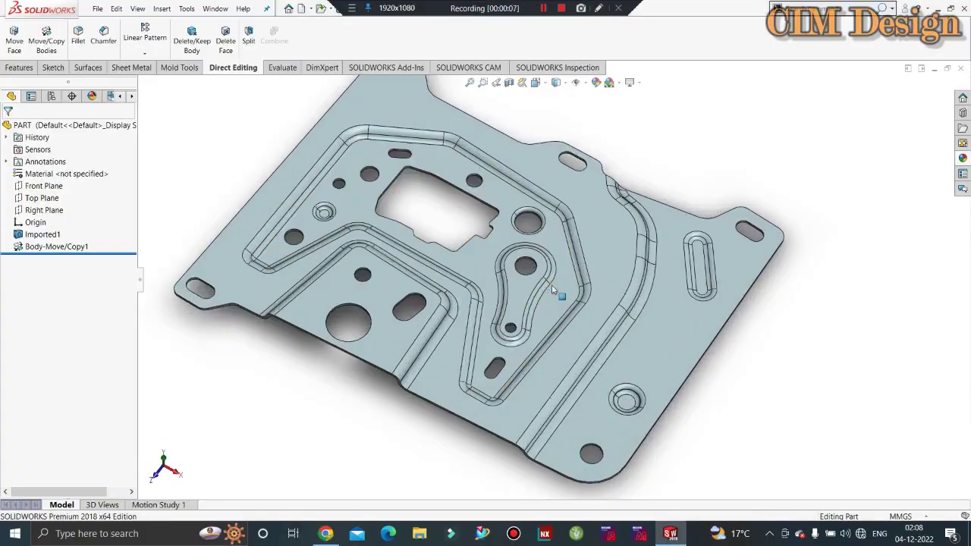
scroll(553, 280, down, 2)
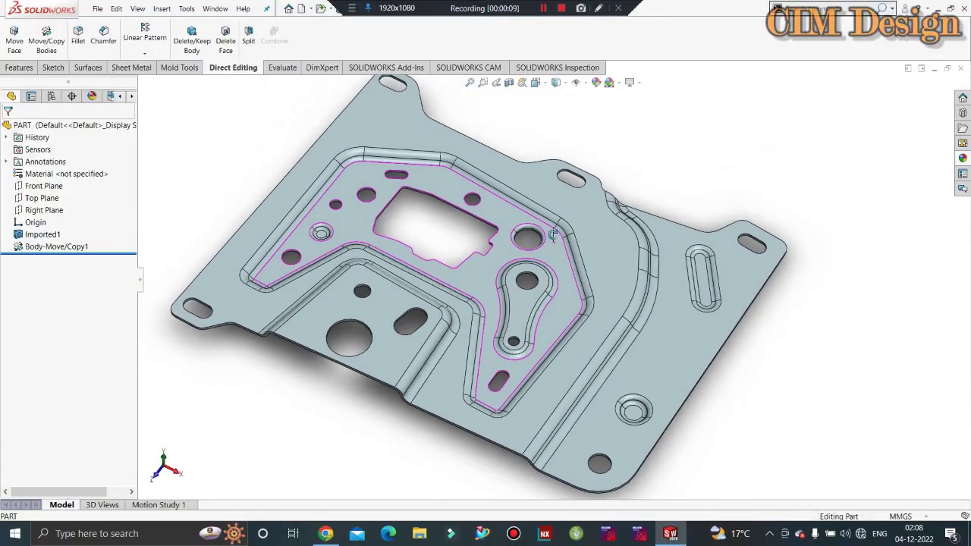
scroll(587, 245, up, 2)
scroll(565, 290, down, 1)
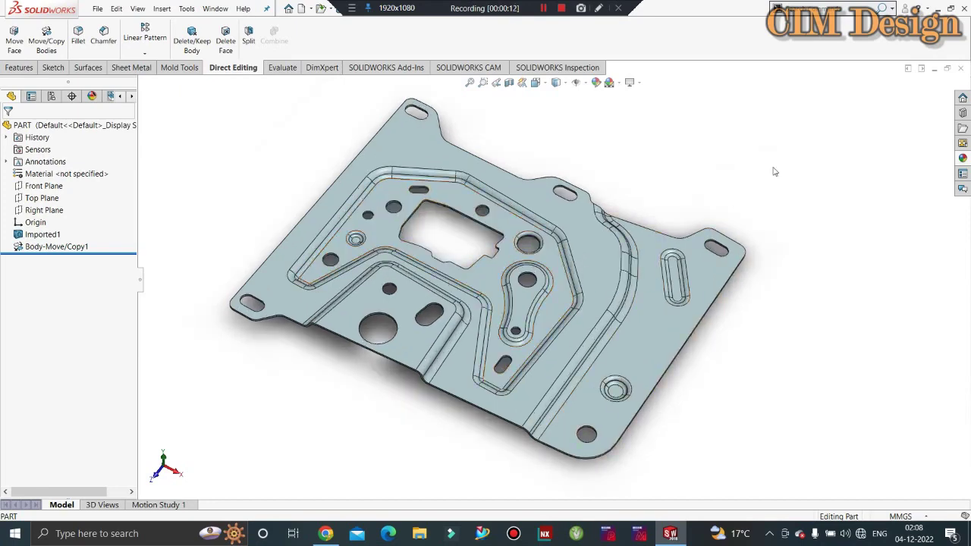
Step: Inspect the plate from flatter angles and select its inner raised face
middle_drag(590, 319, 584, 323)
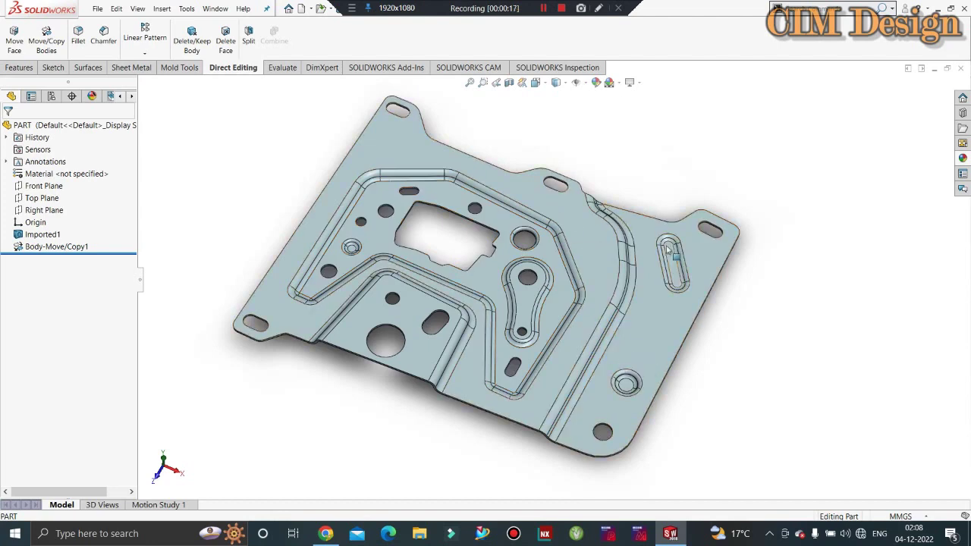
ctrl+middle_drag(569, 313, 579, 318)
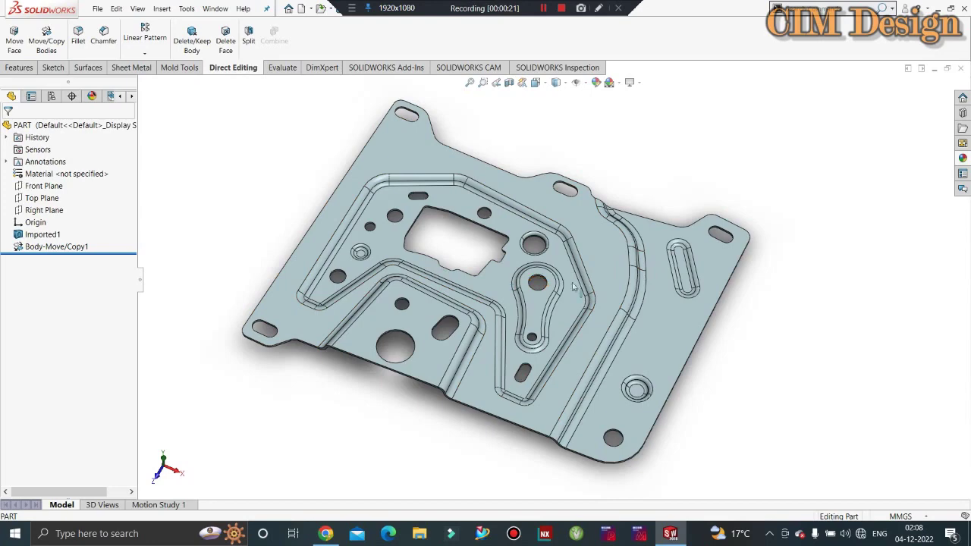
mouse_move(577, 293)
middle_down()
mouse_move(547, 274)
mouse_move(541, 283)
mouse_move(579, 275)
middle_up()
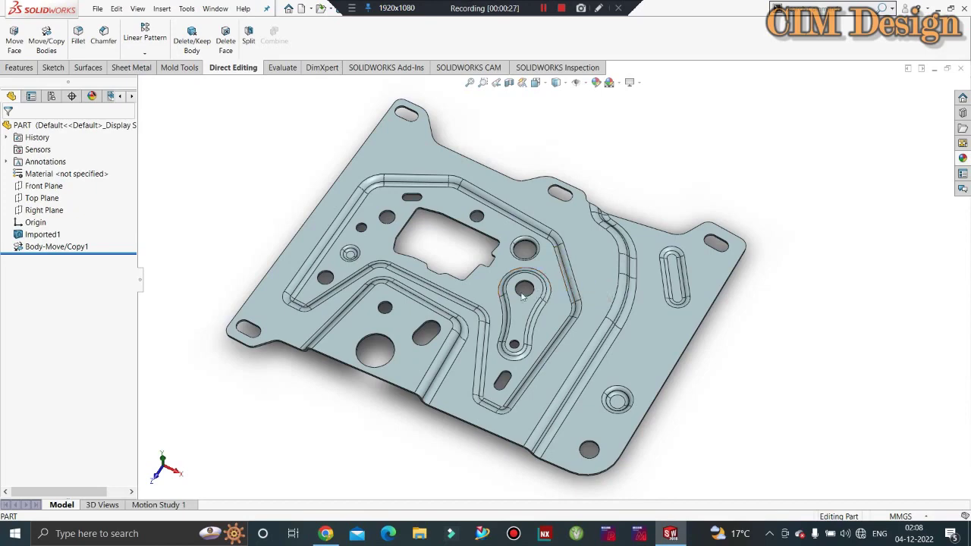
middle_drag(538, 294, 530, 287)
middle_drag(494, 258, 540, 218)
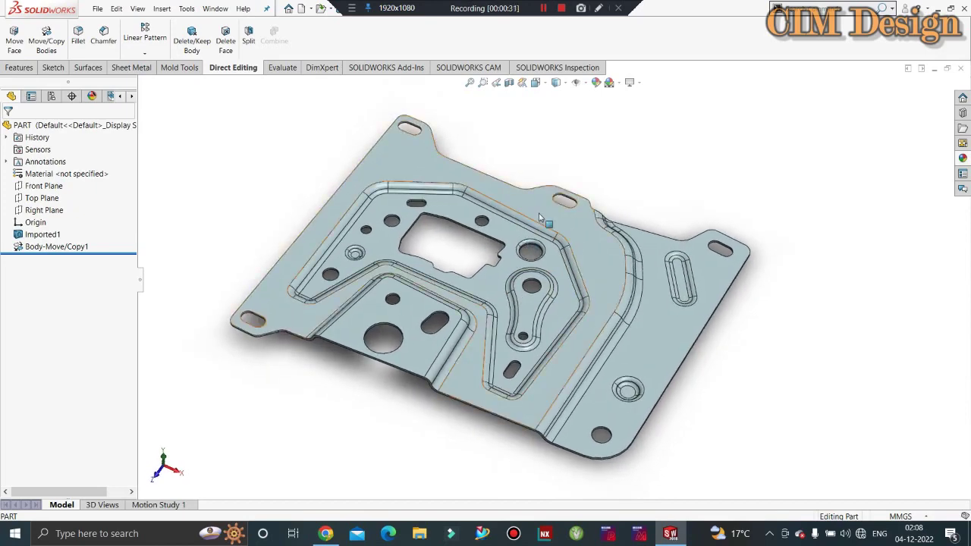
click(540, 218)
scroll(532, 243, up, 2)
scroll(524, 256, down, 4)
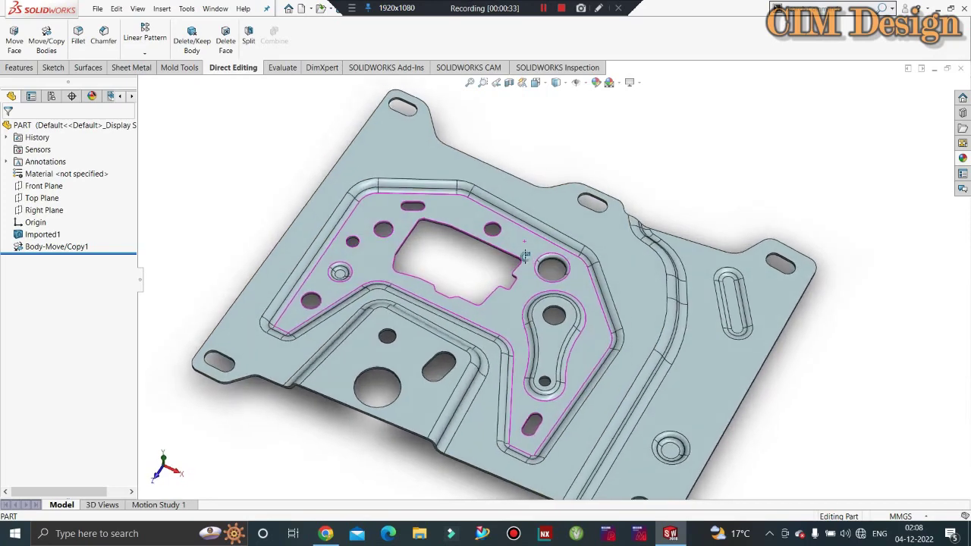
scroll(531, 243, up, 2)
scroll(565, 280, down, 3)
scroll(671, 387, down, 2)
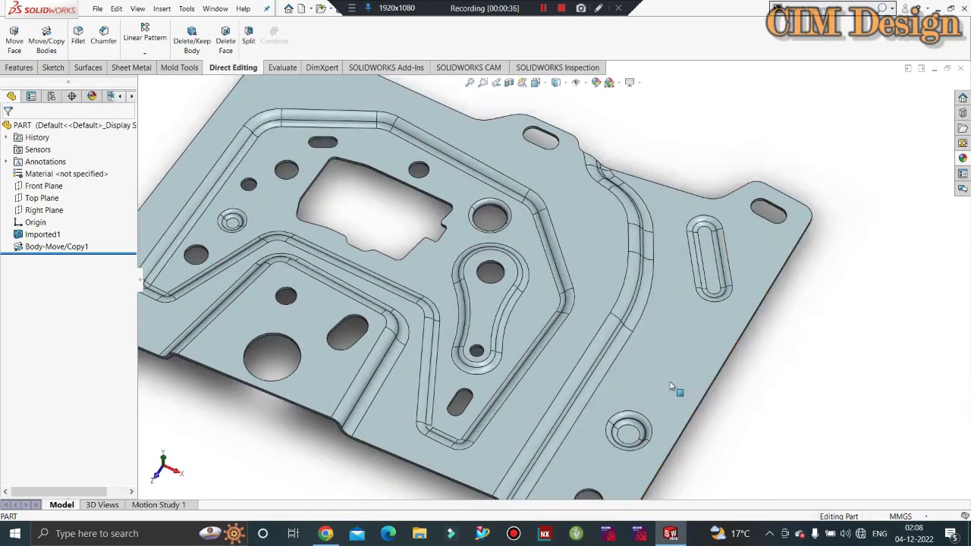
scroll(671, 387, up, 1)
scroll(613, 342, up, 1)
scroll(446, 222, up, 1)
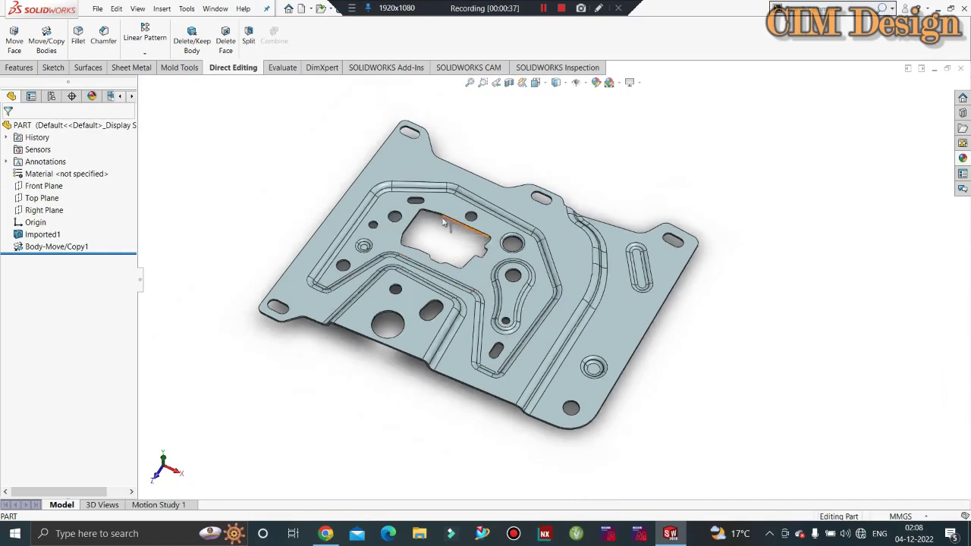
scroll(447, 223, down, 2)
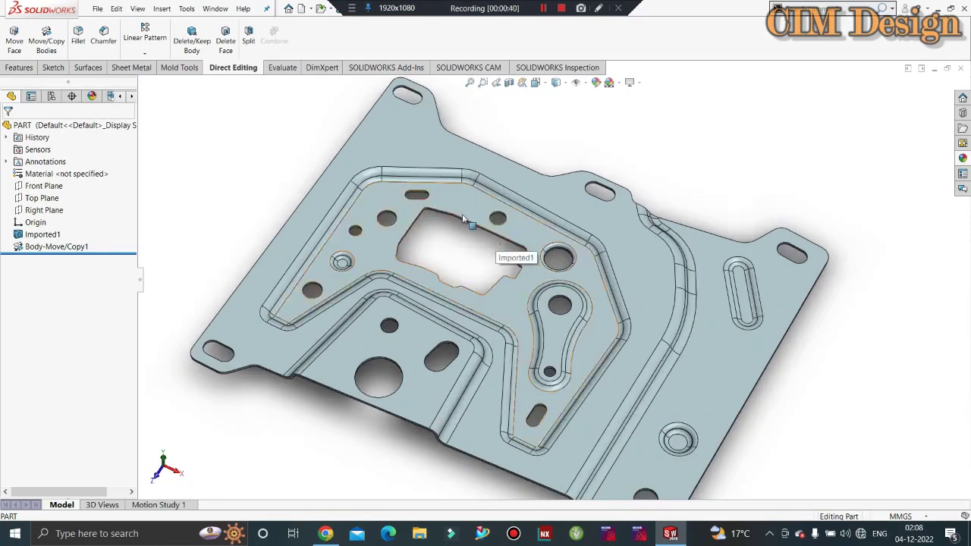
scroll(485, 242, up, 1)
scroll(558, 283, down, 1)
scroll(680, 317, down, 1)
scroll(638, 319, down, 1)
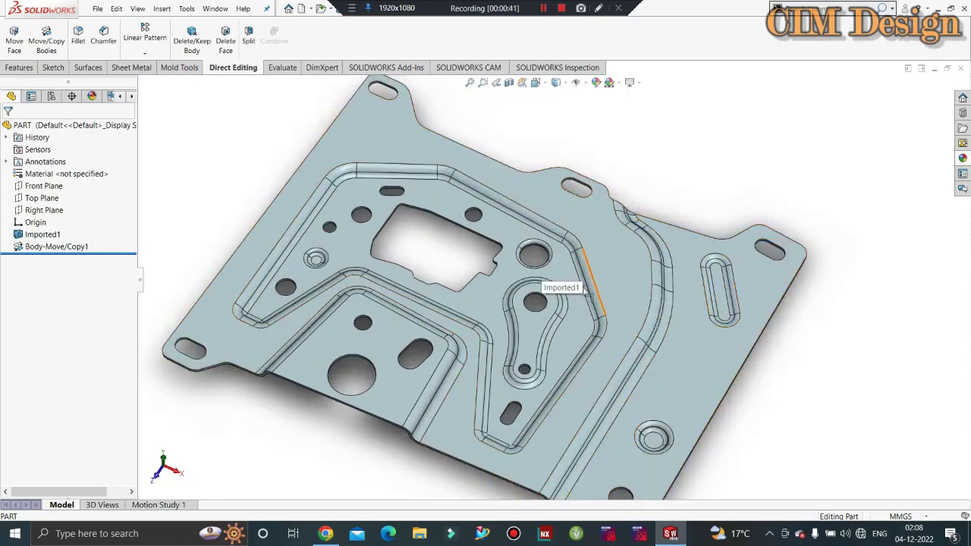
scroll(636, 323, up, 2)
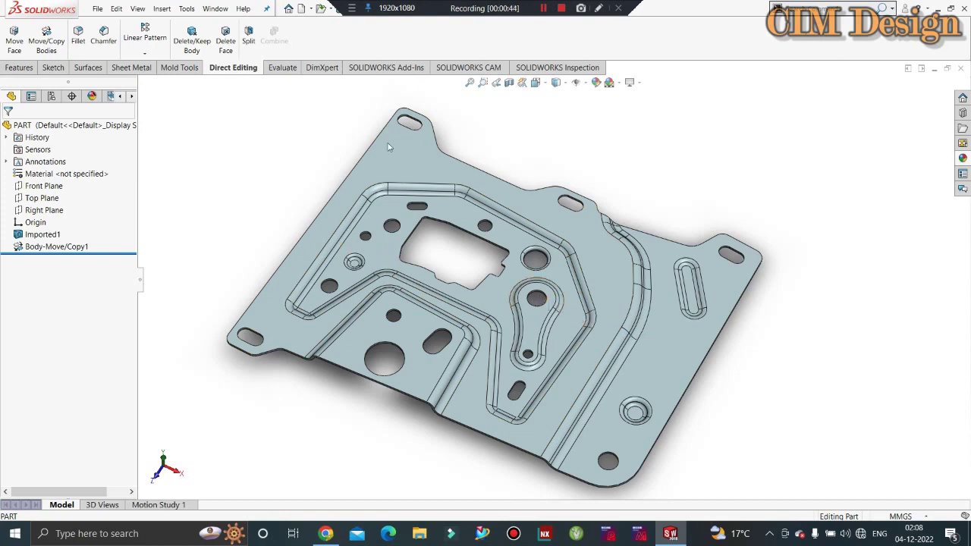
scroll(686, 158, up, 1)
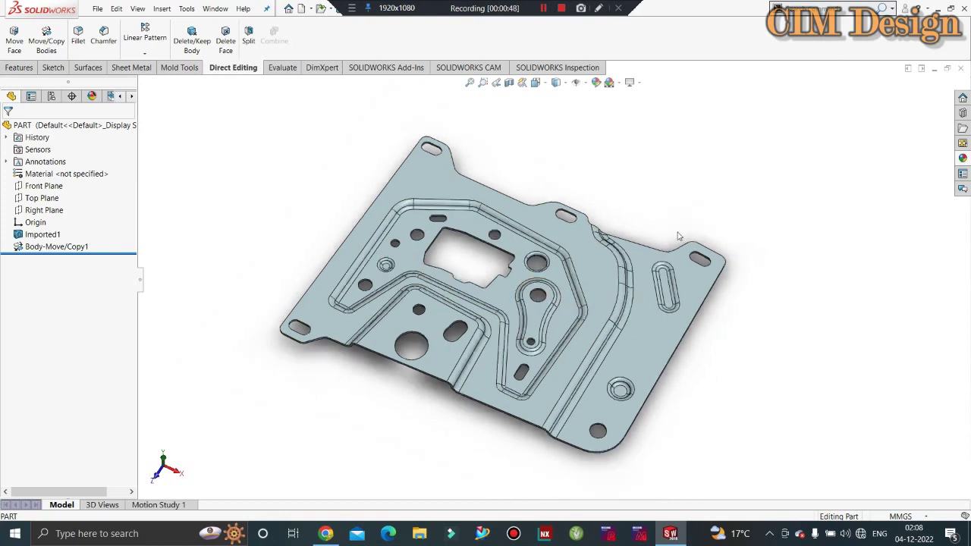
scroll(556, 262, down, 1)
scroll(556, 265, down, 1)
scroll(556, 269, up, 1)
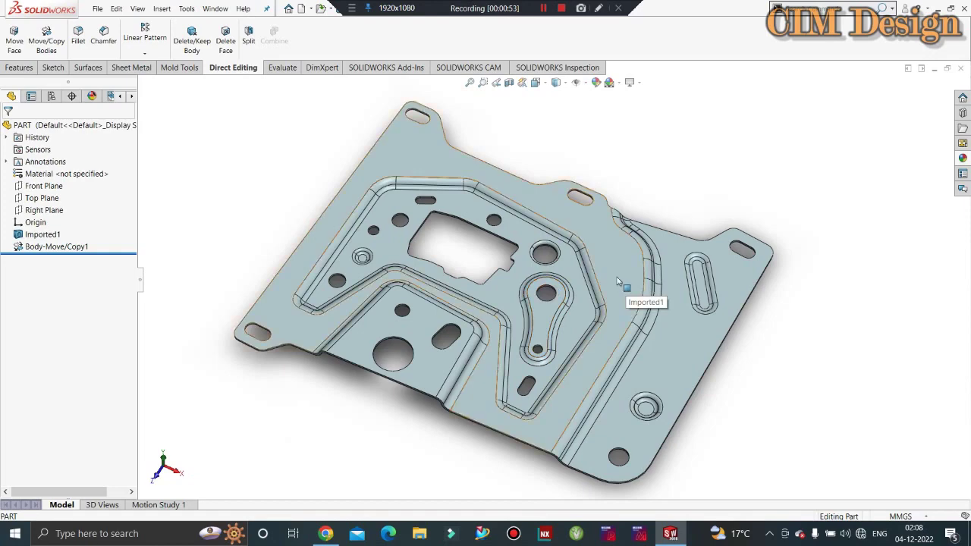
mouse_move(618, 282)
middle_down()
mouse_move(557, 218)
mouse_move(322, 165)
middle_up()
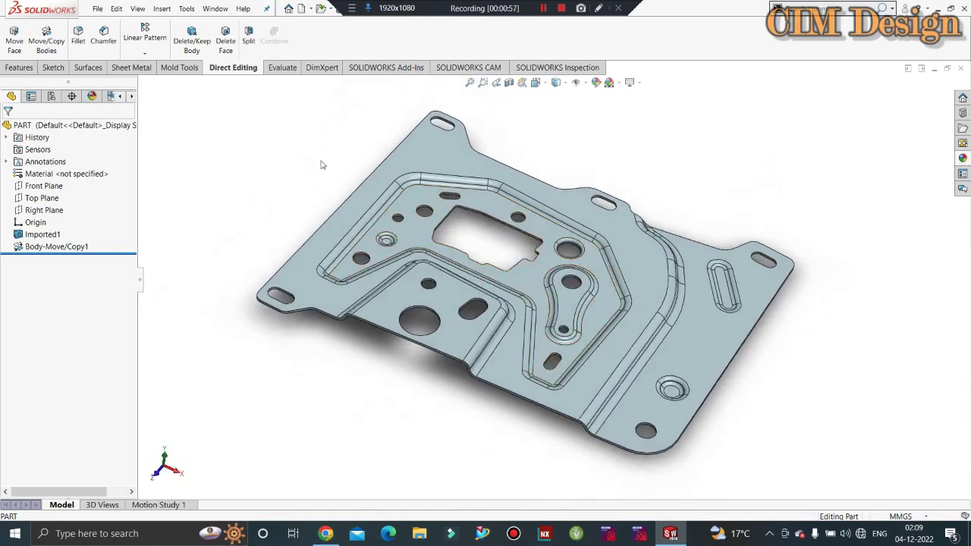
Step: Measure the sheet thickness between two edge corners, confirming 1.6 mm
click(282, 67)
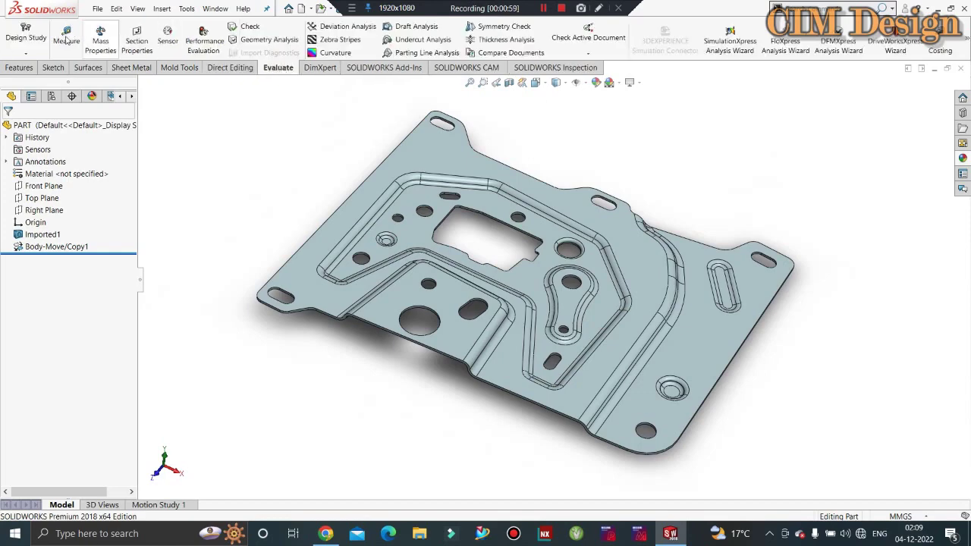
click(66, 39)
scroll(336, 318, down, 5)
scroll(436, 289, down, 5)
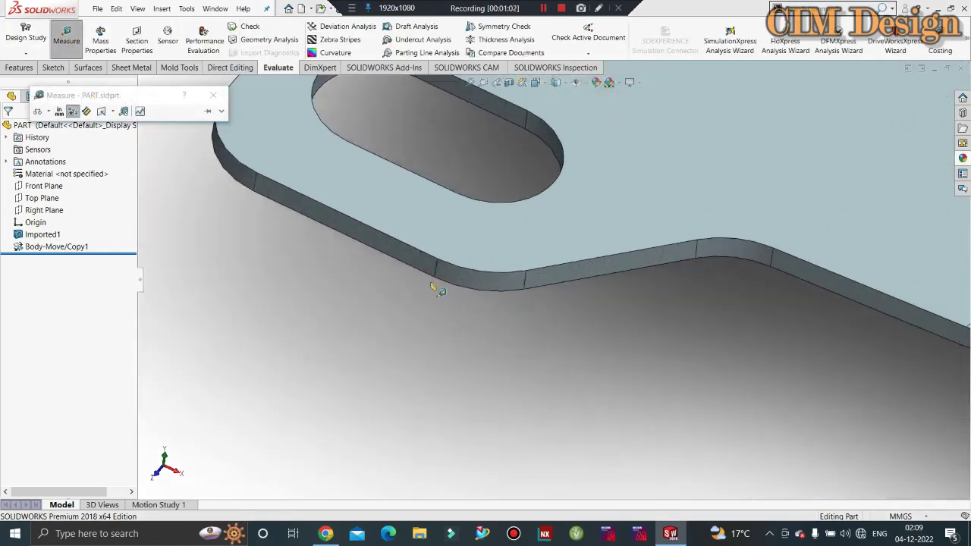
click(438, 260)
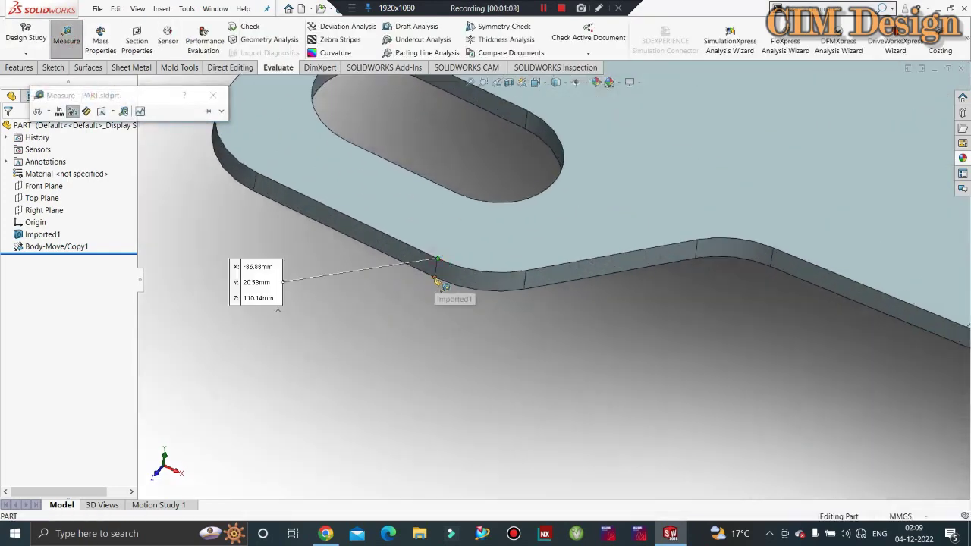
click(434, 277)
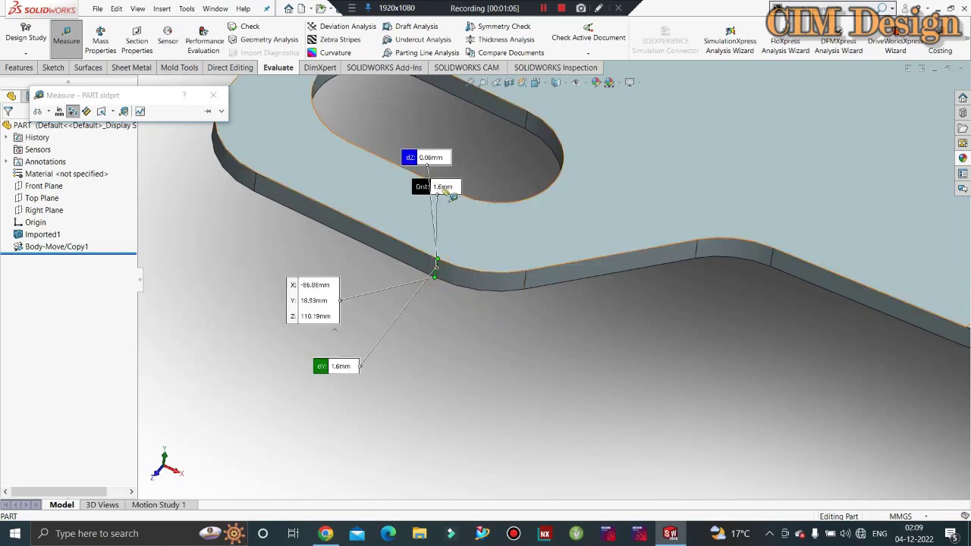
Step: Dismiss the measurement results and zoom out to show the whole plate
click(213, 95)
scroll(321, 253, up, 3)
scroll(293, 249, up, 3)
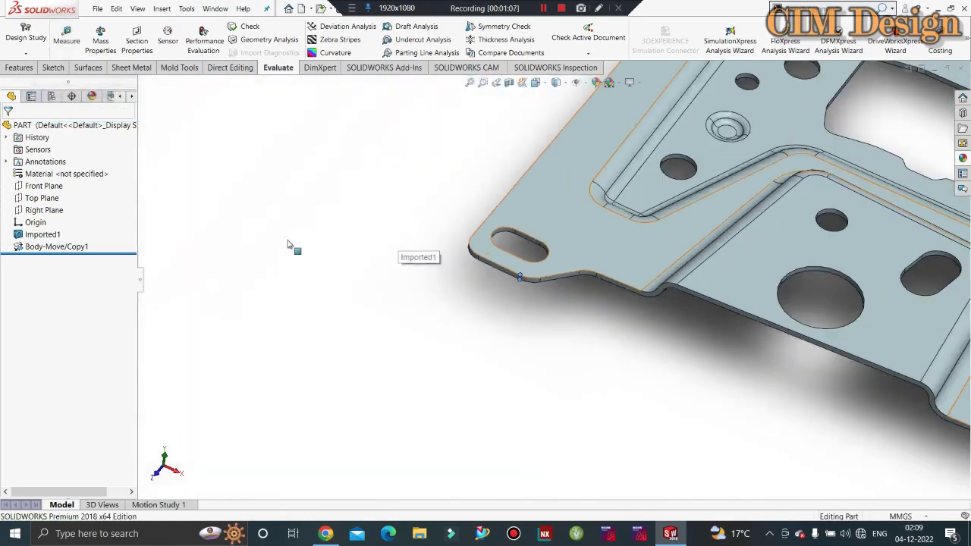
scroll(455, 266, up, 2)
scroll(573, 281, down, 3)
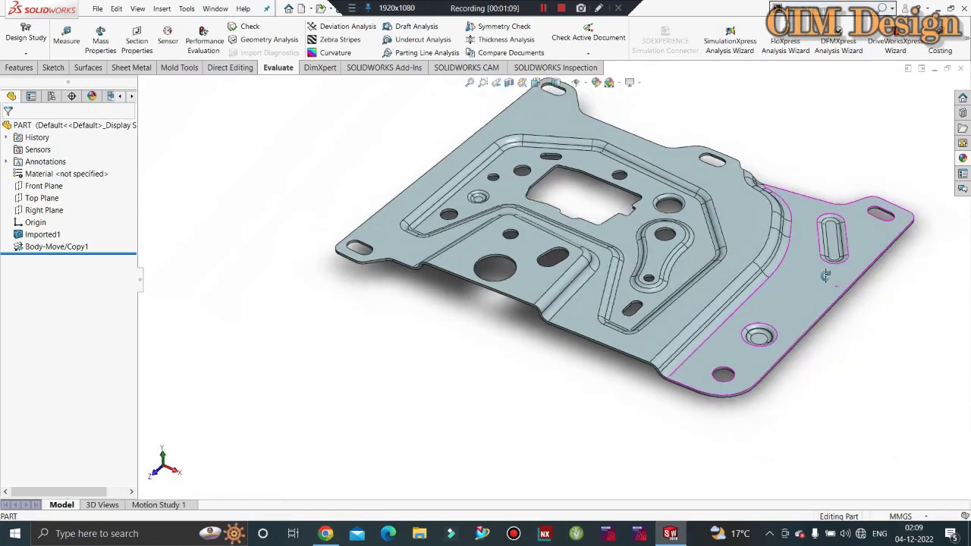
scroll(802, 256, up, 4)
scroll(506, 246, down, 2)
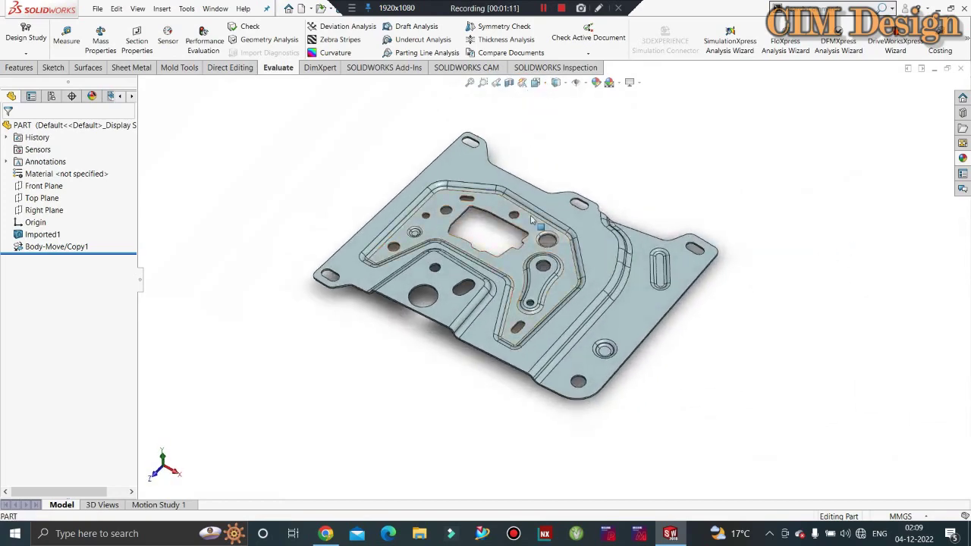
scroll(516, 243, down, 2)
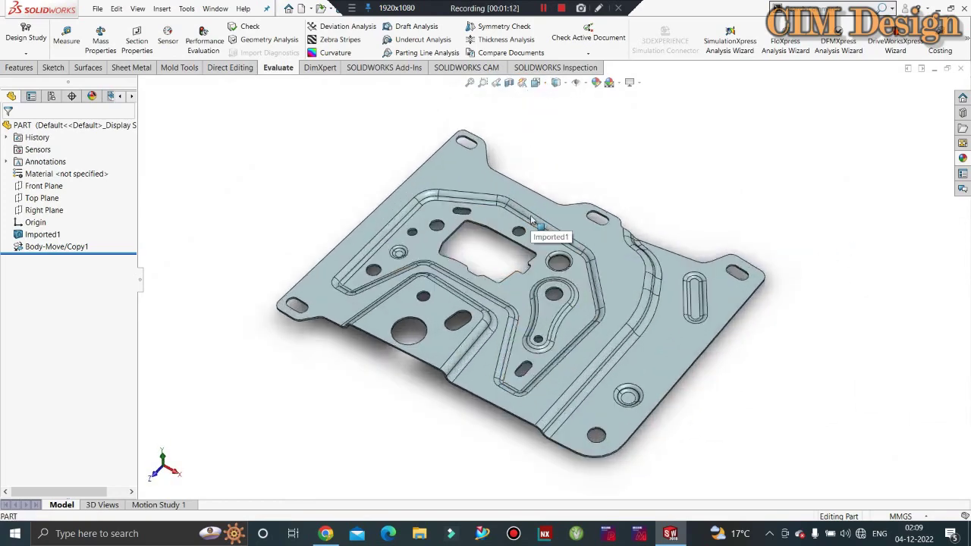
Step: Open Edit Material for the part and browse the material library
right_click(68, 174)
click(92, 182)
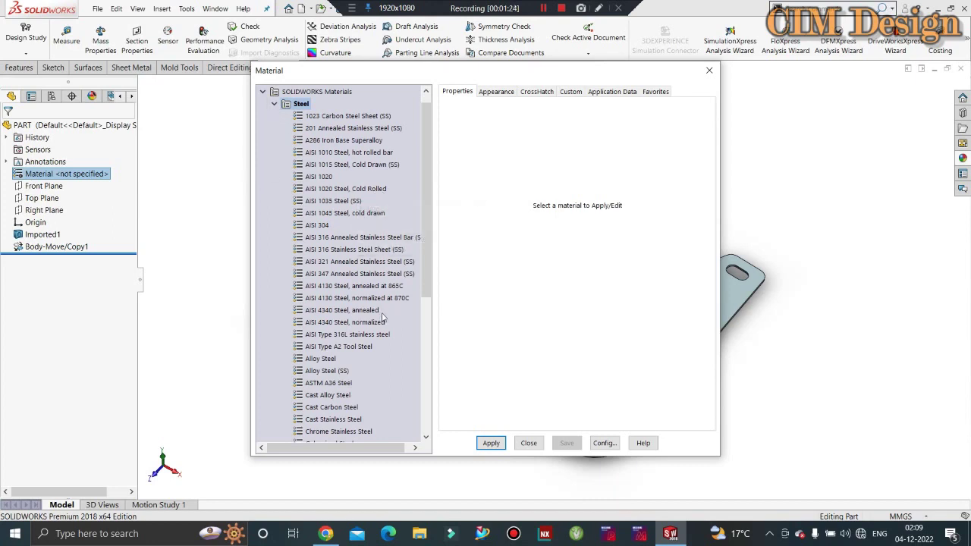
scroll(383, 317, down, 2)
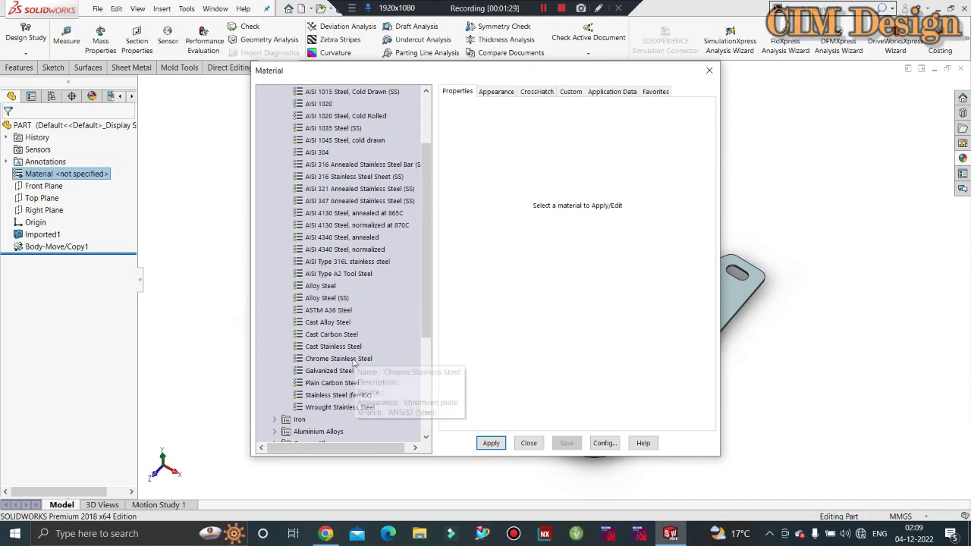
scroll(354, 339, up, 1)
scroll(346, 334, up, 1)
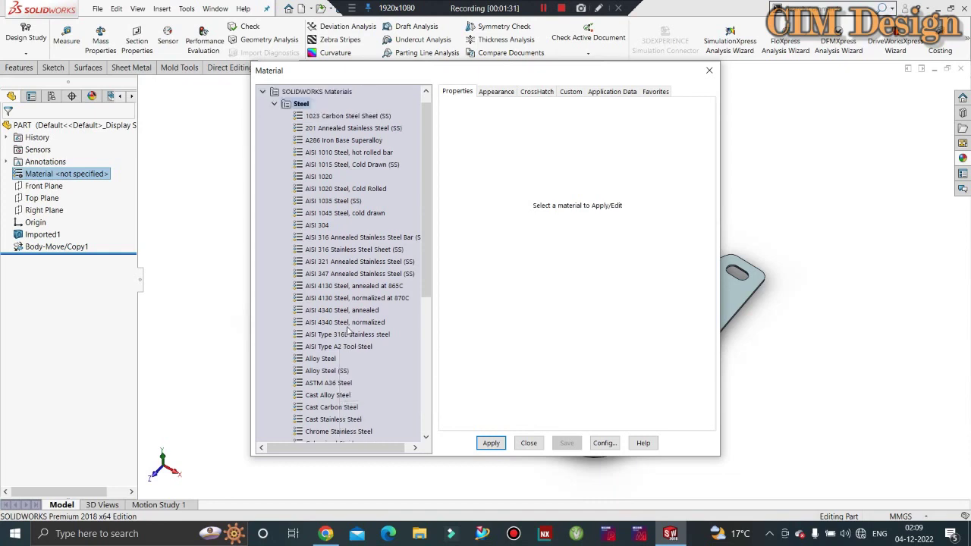
scroll(353, 258, down, 1)
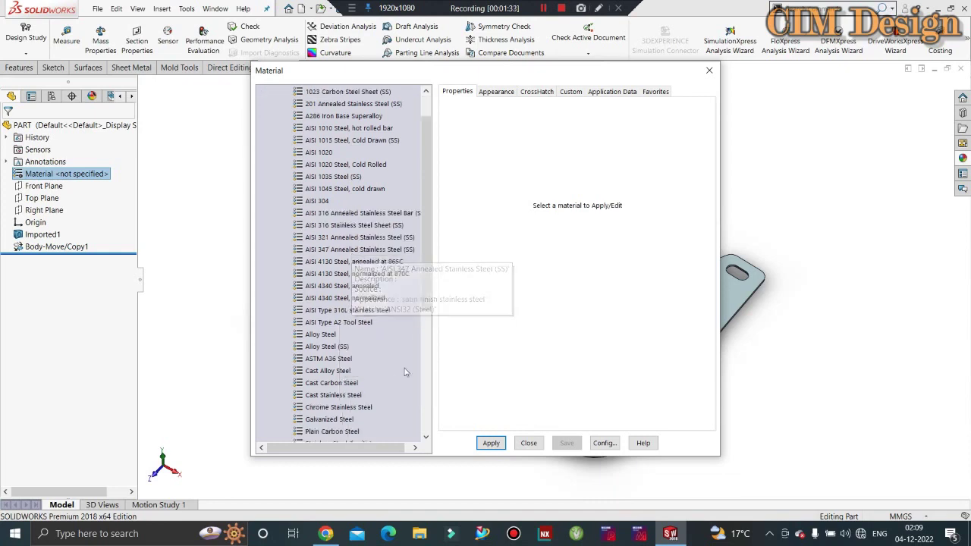
scroll(387, 389, down, 1)
Step: Apply Stainless Steel (ferritic), 7800 kg/m^3, and orbit to view the shaded plate
click(349, 407)
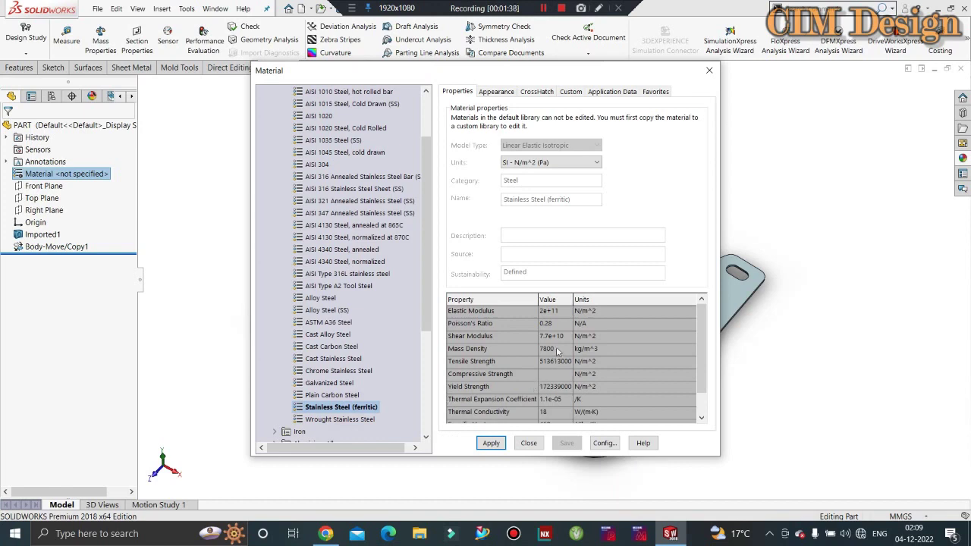
click(493, 445)
click(529, 445)
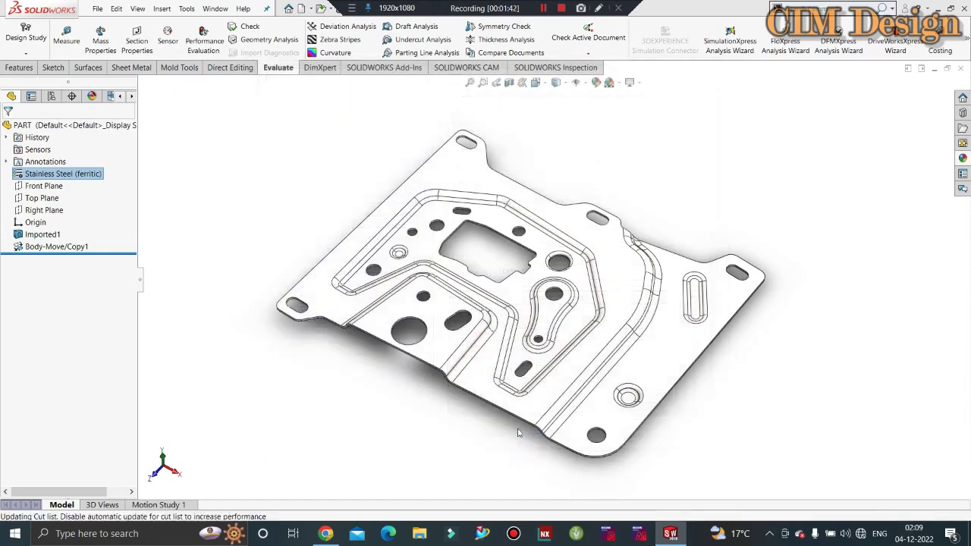
middle_drag(473, 309, 507, 352)
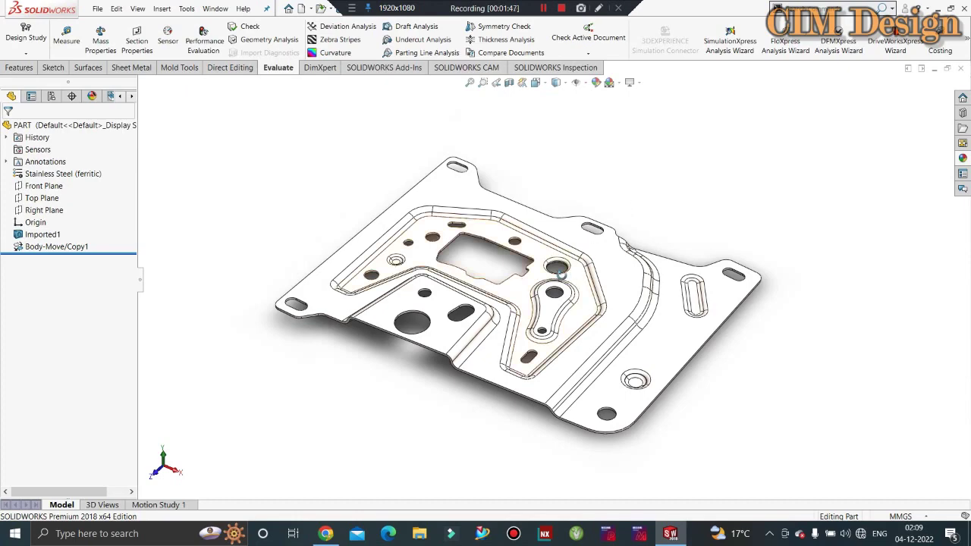
middle_drag(633, 207, 642, 238)
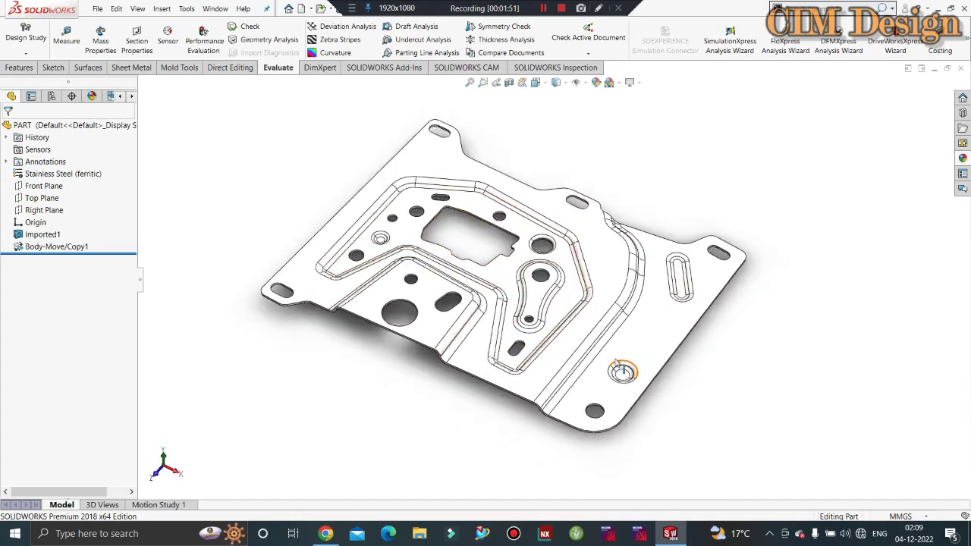
ctrl+middle_drag(657, 182, 596, 240)
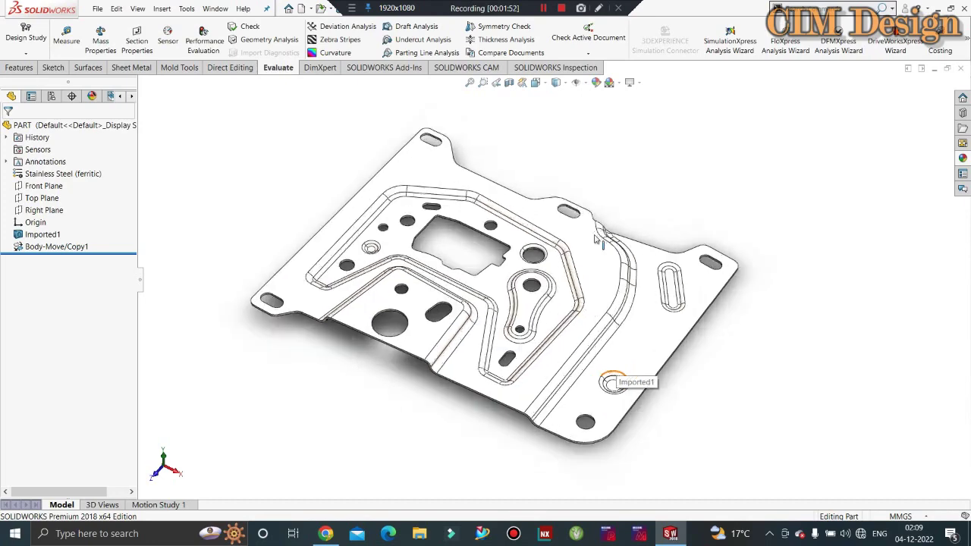
Step: Show Mass Properties and review the 0.01 density and 554.01 g mass
click(101, 44)
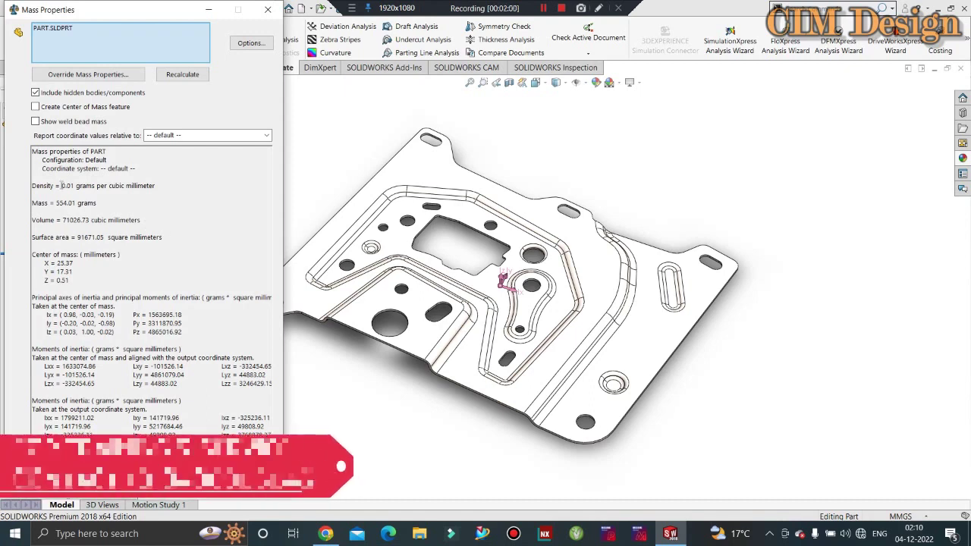
drag(60, 185, 77, 185)
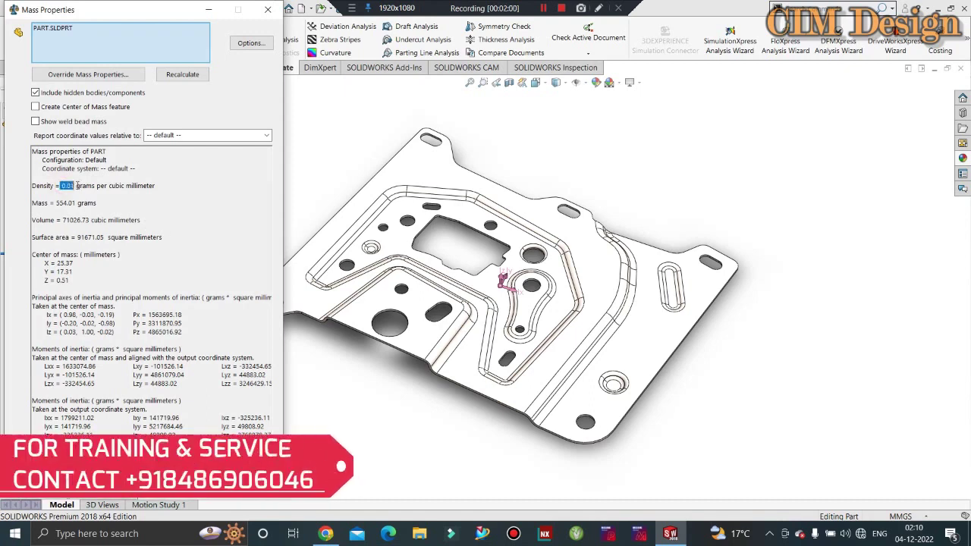
click(173, 195)
drag(56, 203, 77, 203)
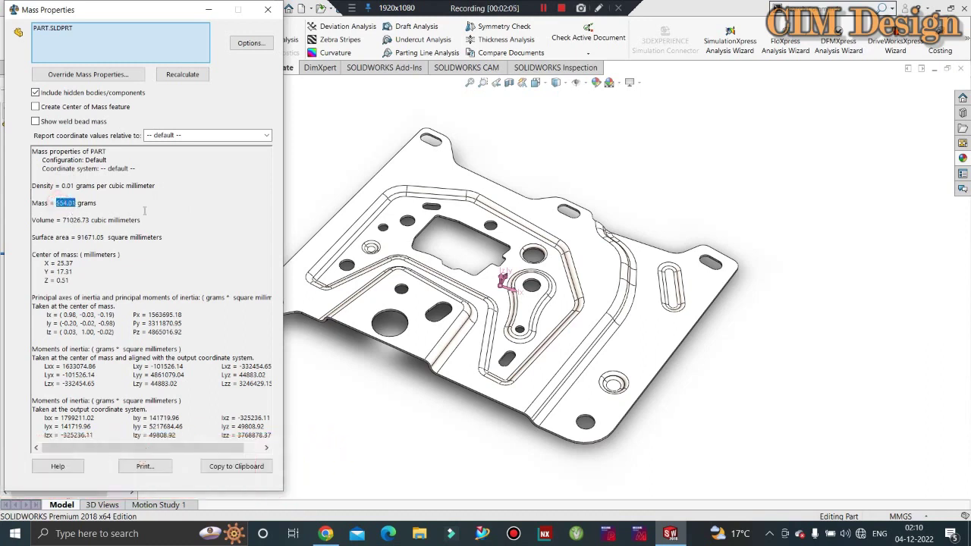
click(139, 208)
click(250, 44)
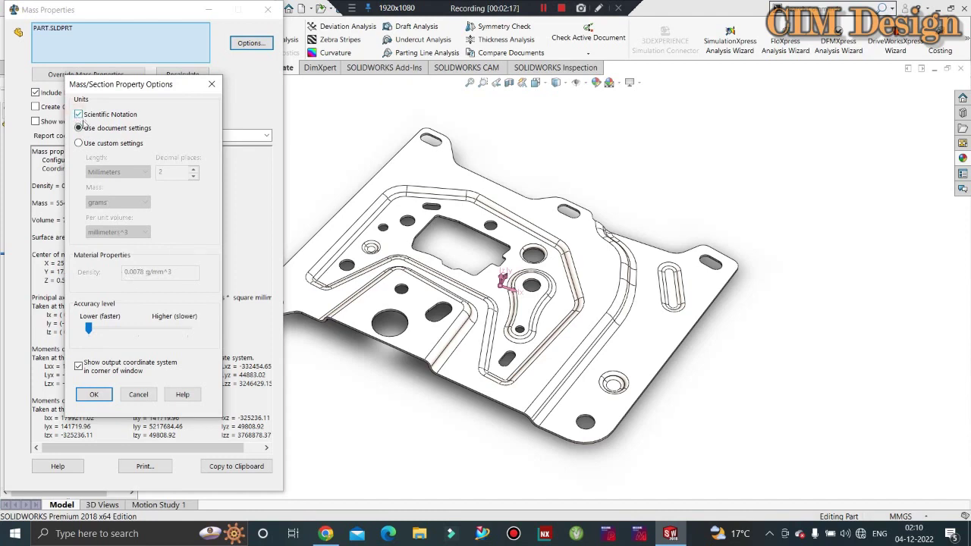
Step: Use custom units, review the 0.0078 g/mm^3 density, then close the Mass Properties report
click(79, 146)
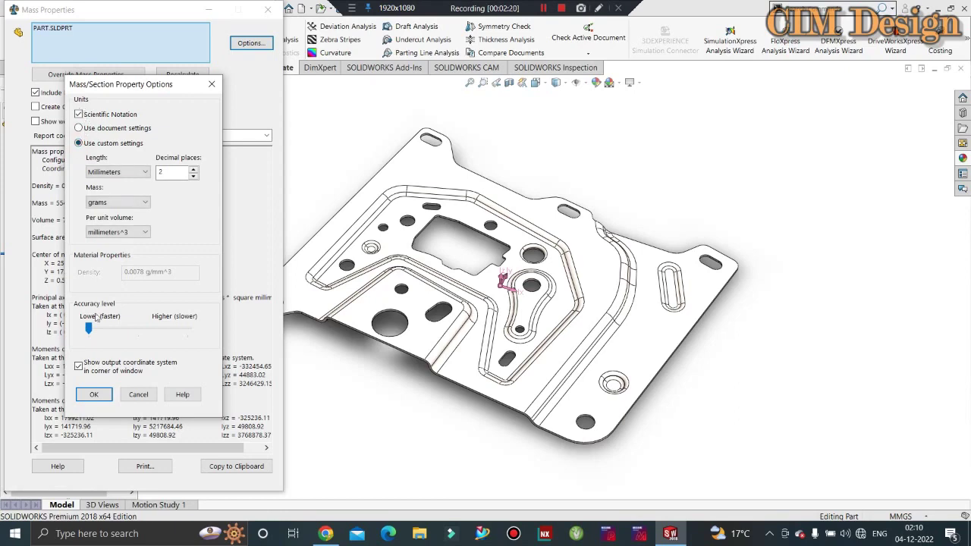
click(94, 395)
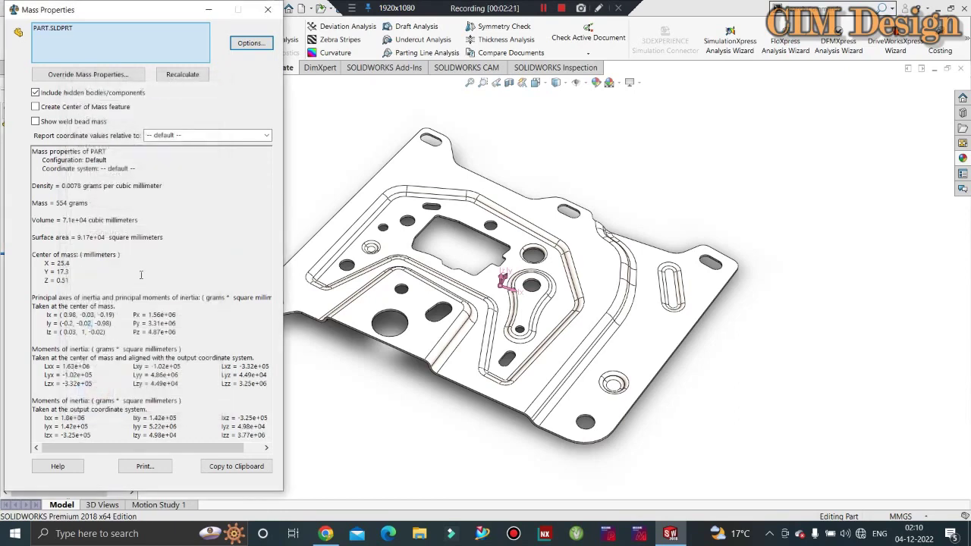
drag(62, 185, 144, 192)
click(180, 198)
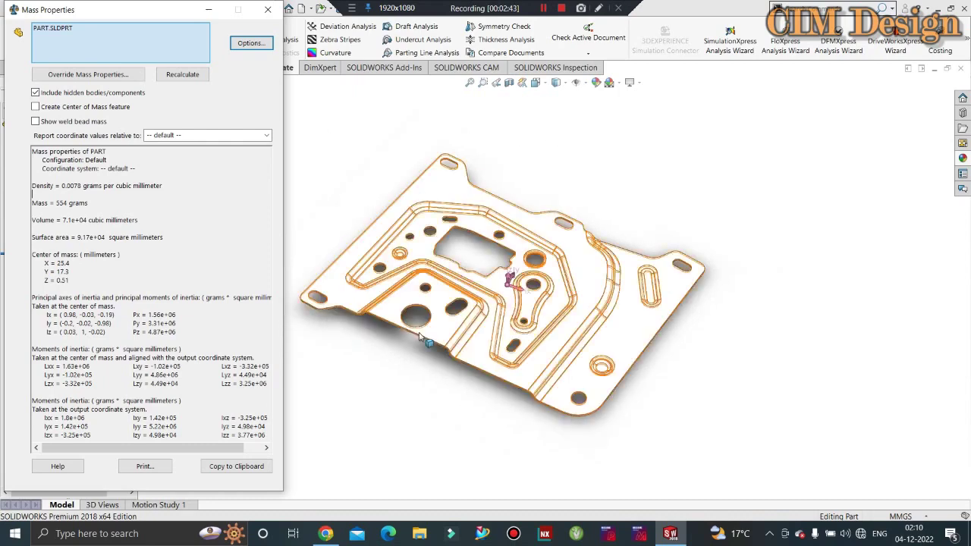
ctrl+middle_drag(537, 224, 565, 212)
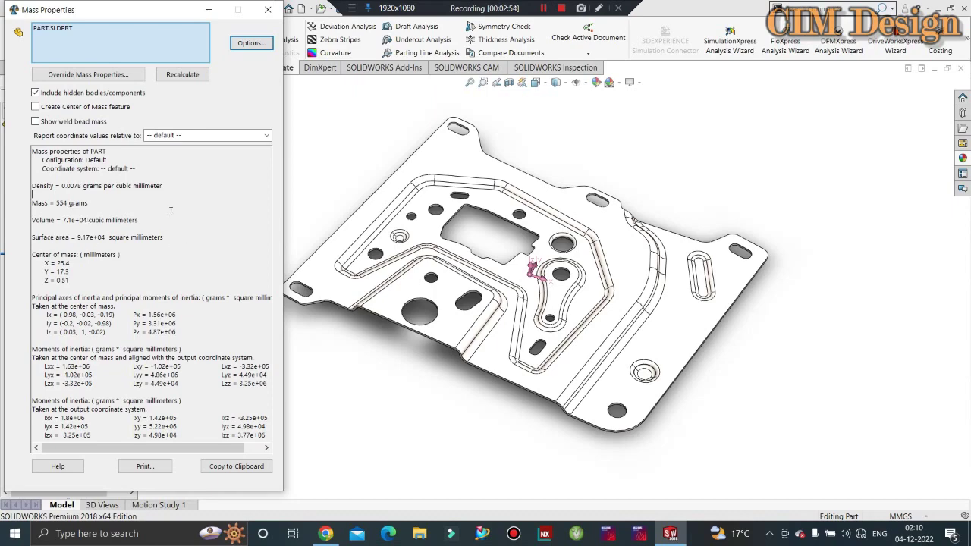
click(268, 9)
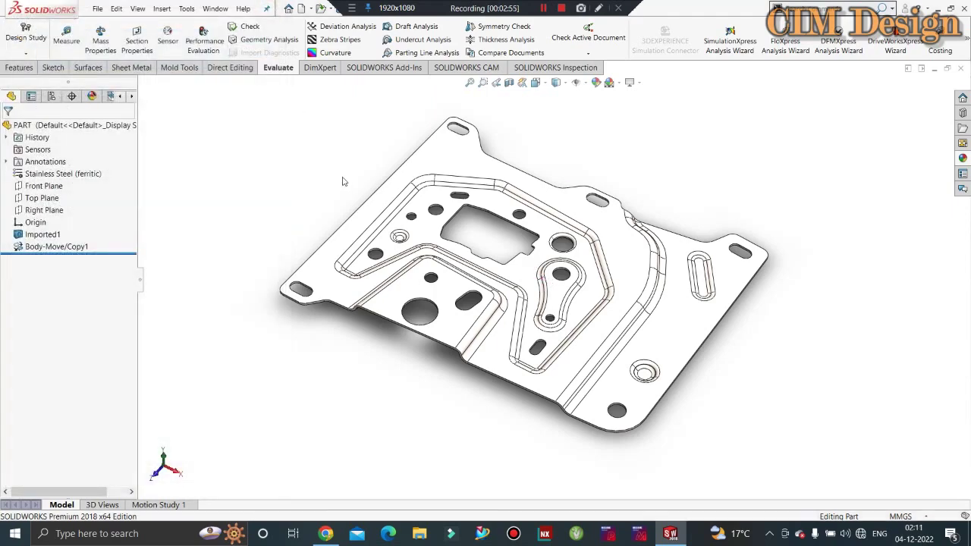
Step: Convert the plate to sheet metal from the flat flange face: 1.60 mm thick, 3.50 mm bend radius
scroll(475, 193, down, 1)
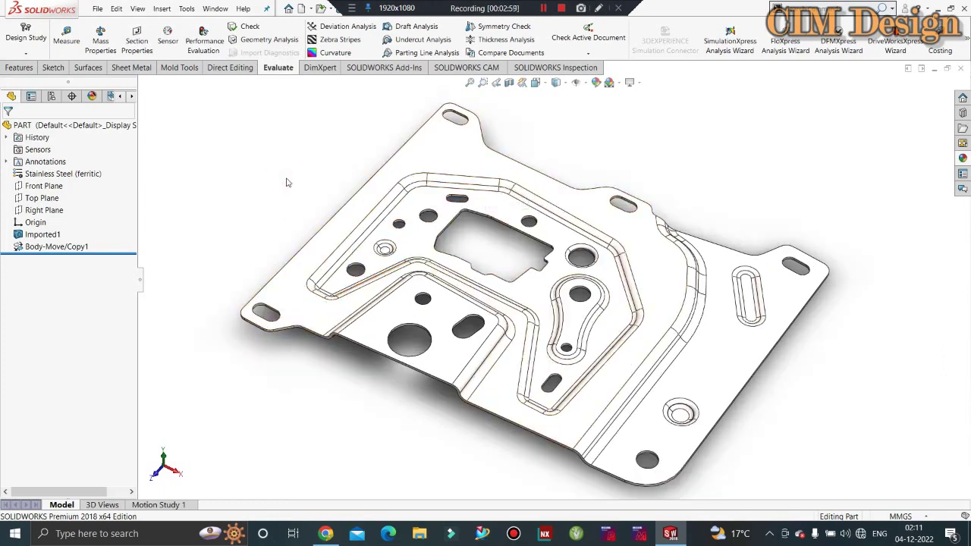
key(f)
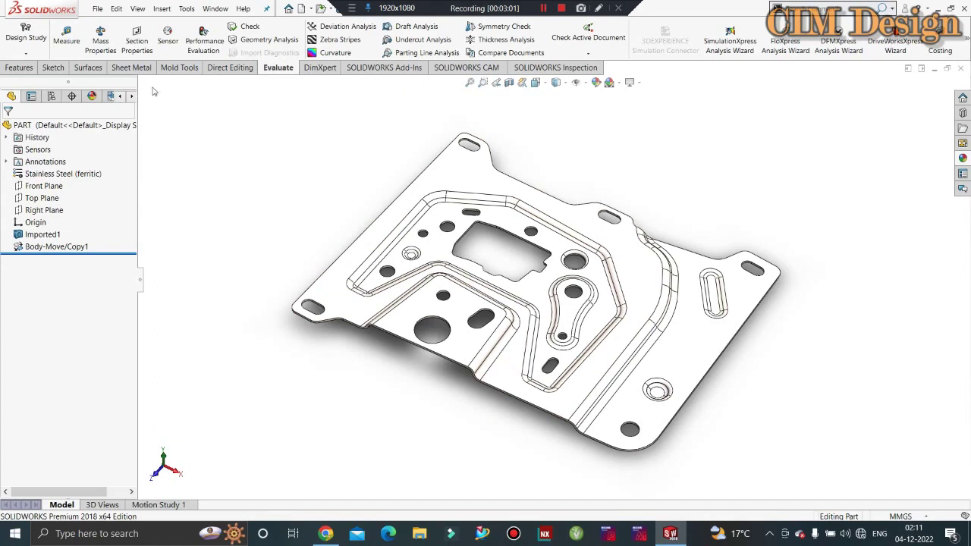
click(135, 68)
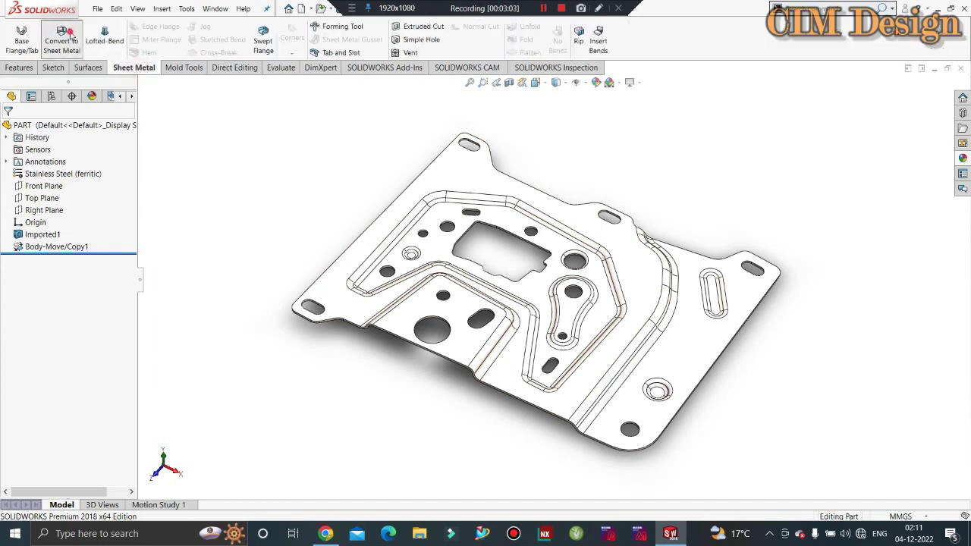
click(61, 38)
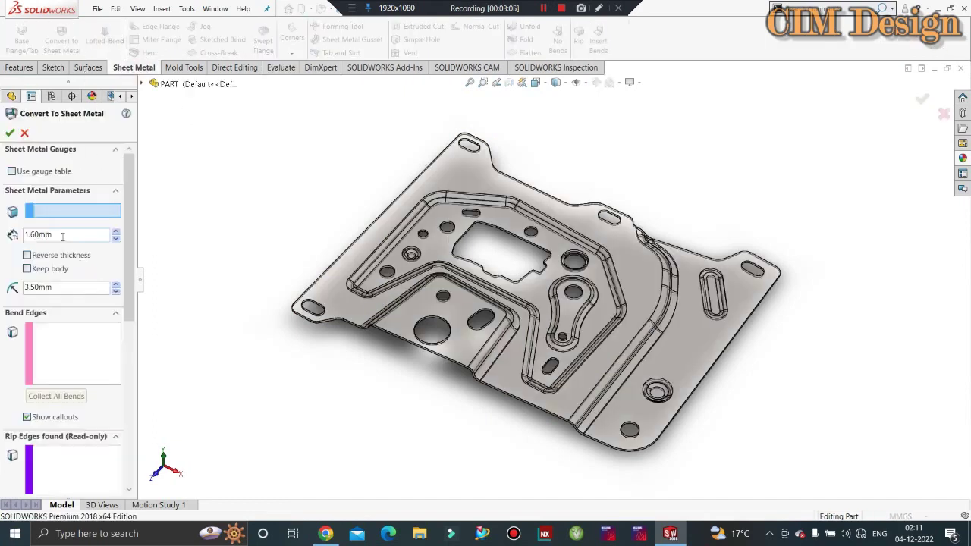
click(410, 325)
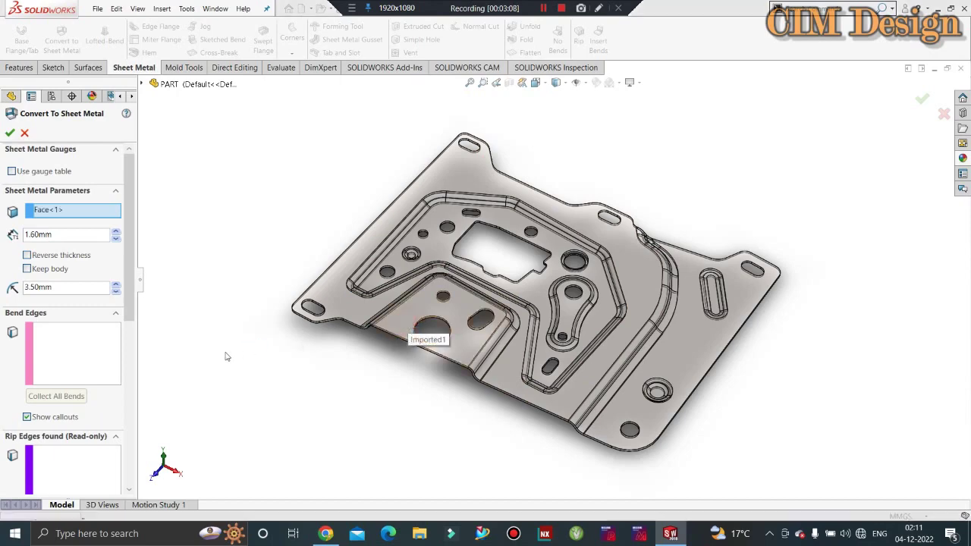
click(564, 274)
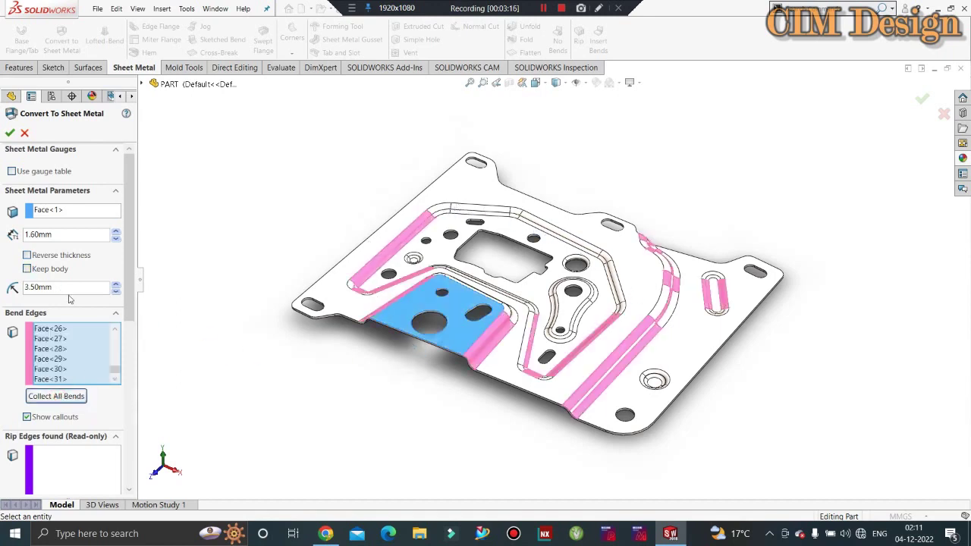
double_click(68, 287)
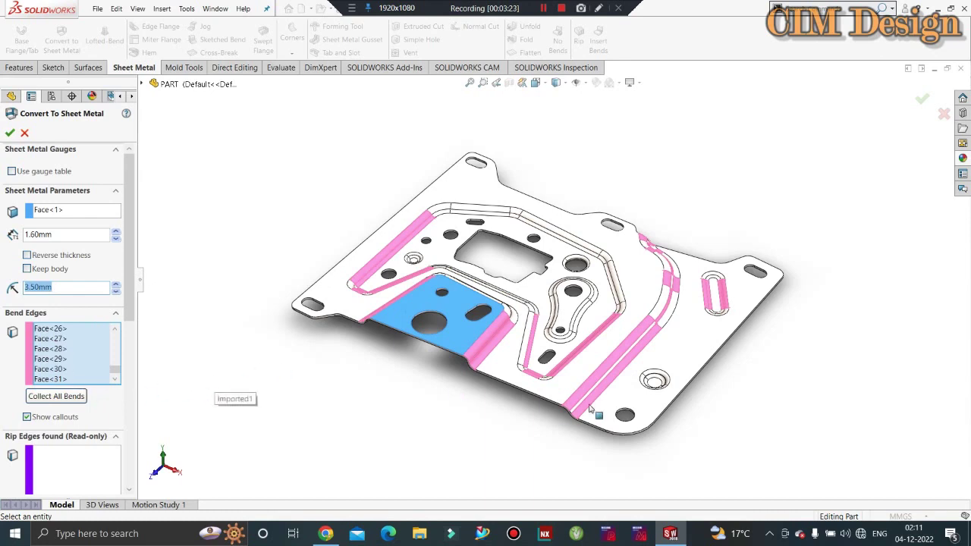
mouse_move(596, 406)
middle_down()
mouse_move(490, 322)
mouse_move(516, 205)
middle_up()
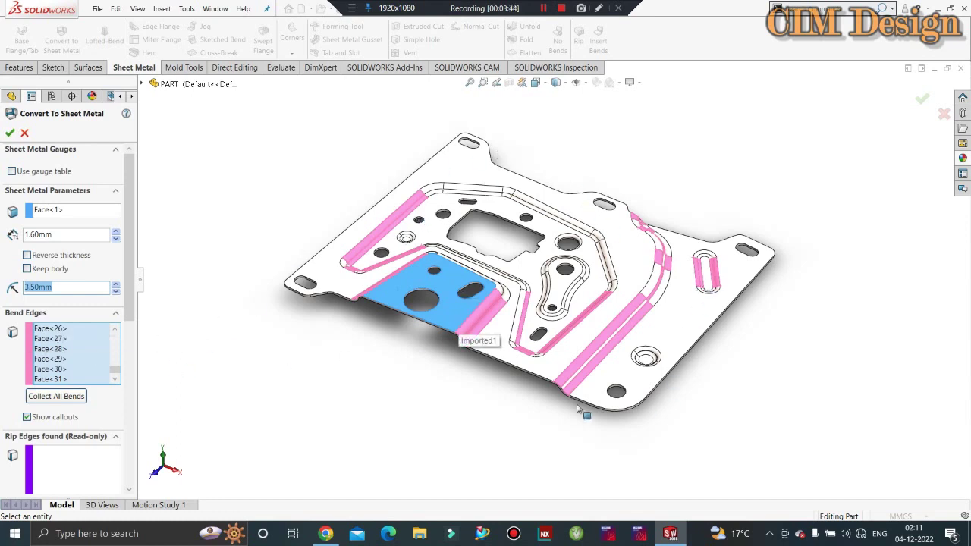
click(10, 133)
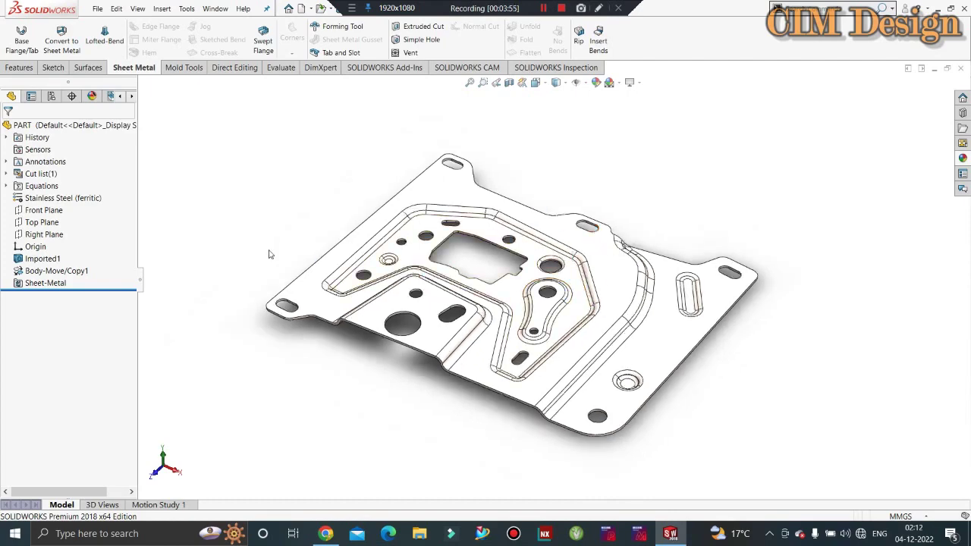
Step: Clear the selection, reposition the view, and bring up the Surfaces tools
click(279, 233)
ctrl+middle_drag(456, 303, 439, 284)
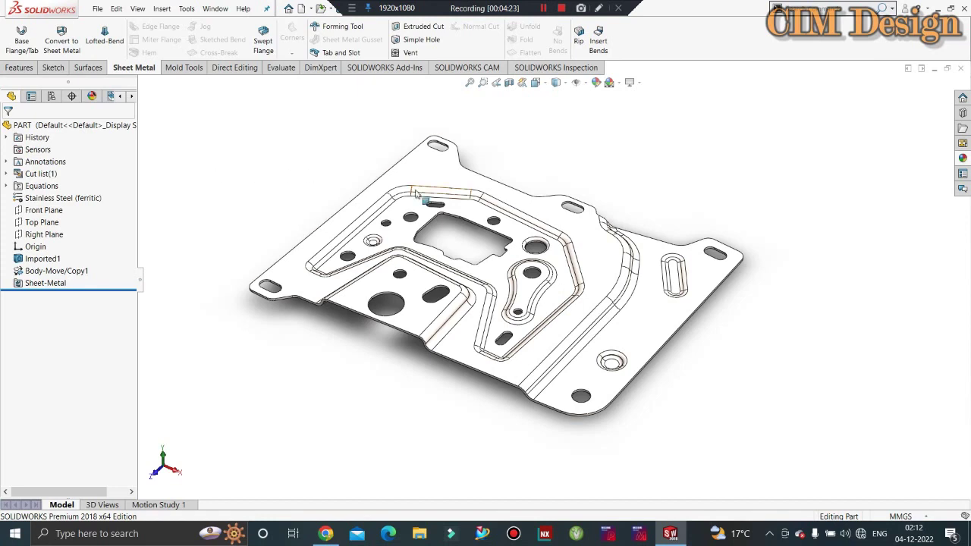
middle_drag(413, 194, 546, 258)
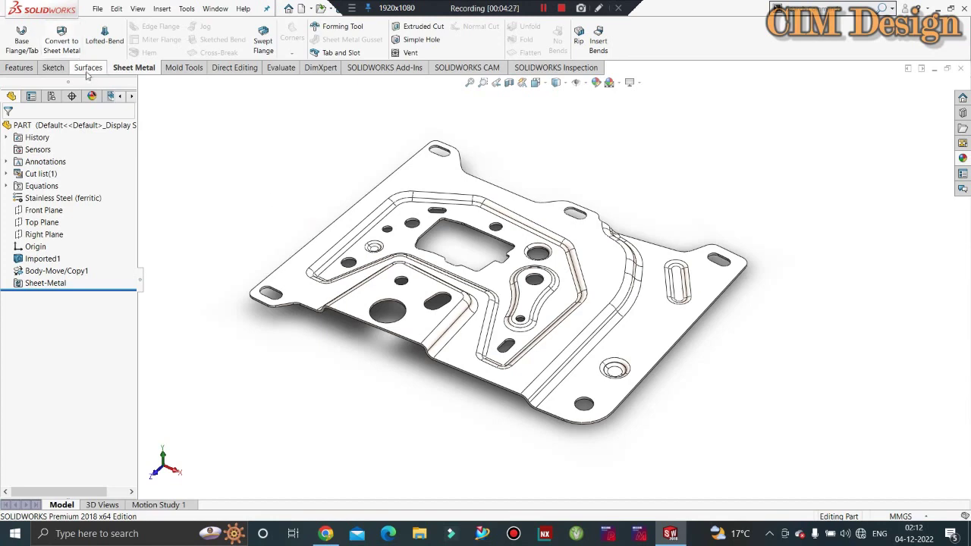
click(87, 69)
ctrl+middle_drag(336, 152, 329, 142)
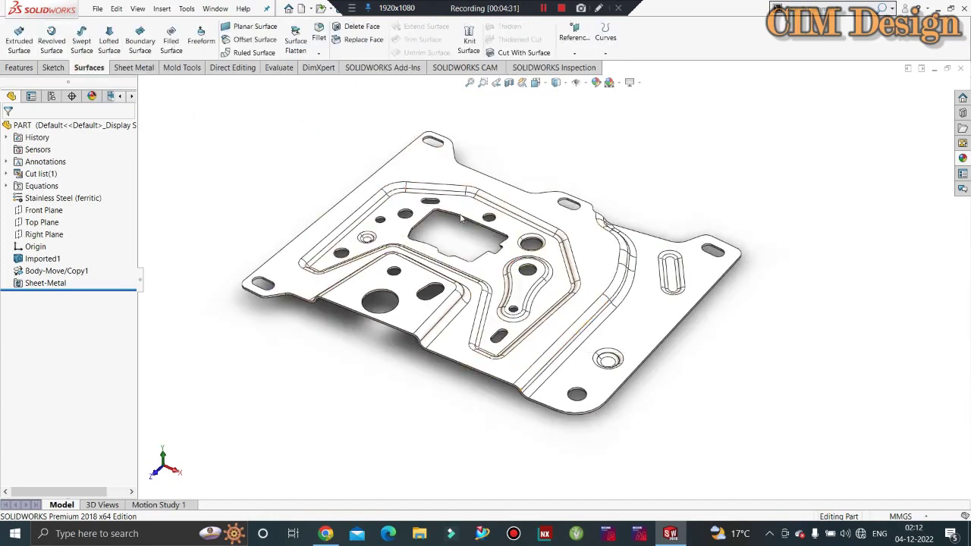
Step: Start Surface Flatten with the angled face, its fillet and all tangent faces selected
click(296, 42)
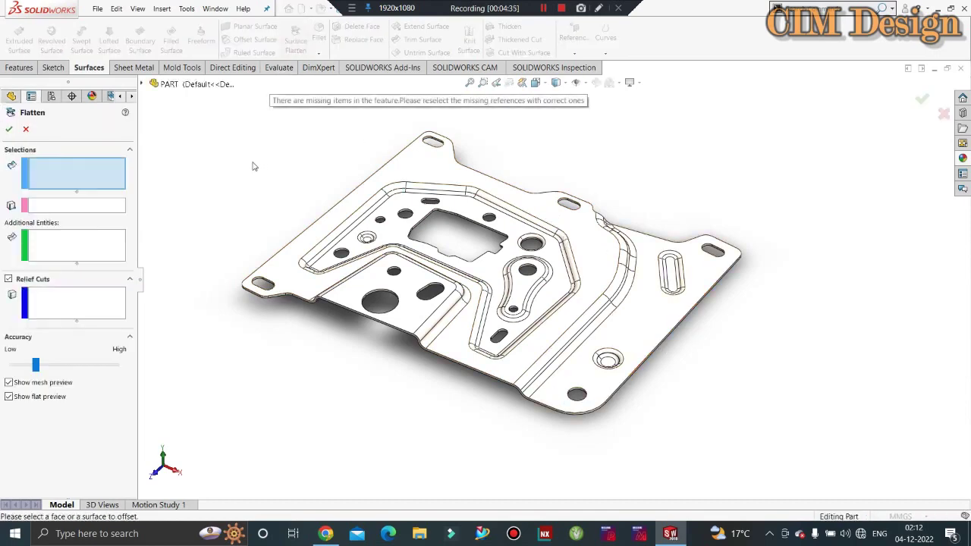
scroll(379, 296, up, 3)
click(349, 287)
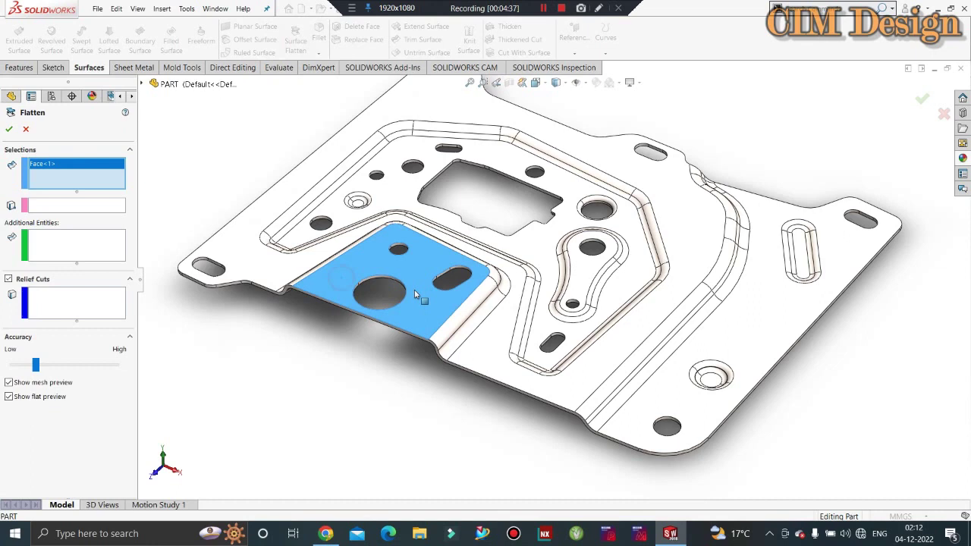
click(468, 319)
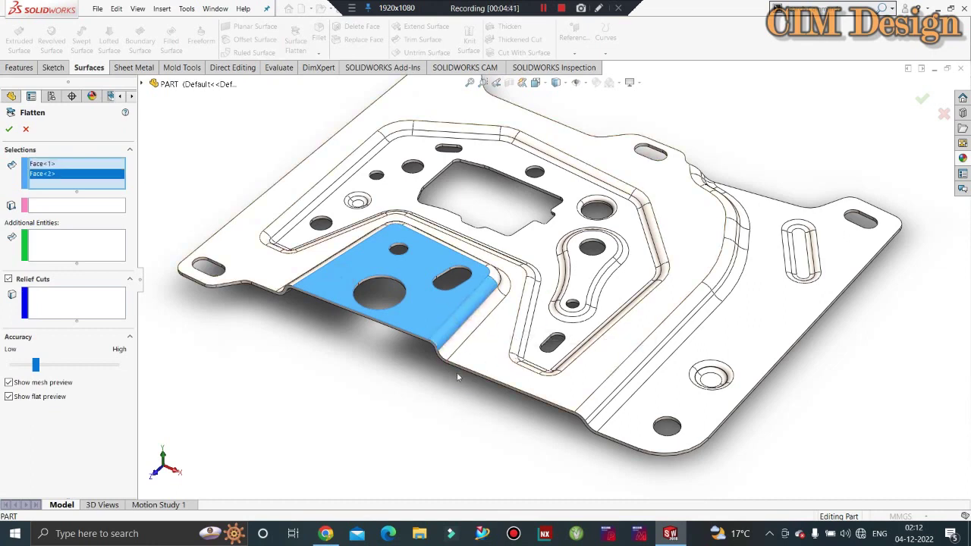
right_click(478, 347)
click(538, 447)
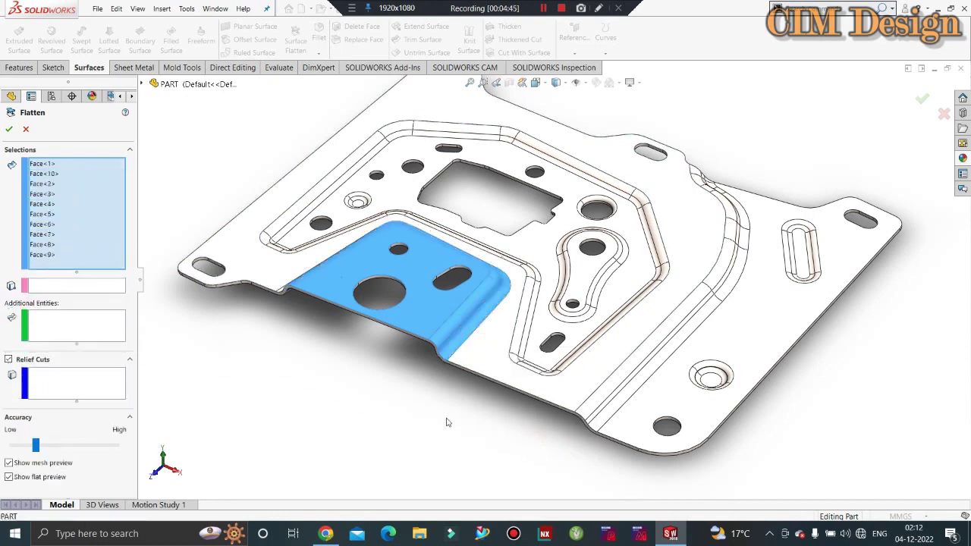
right_click(275, 198)
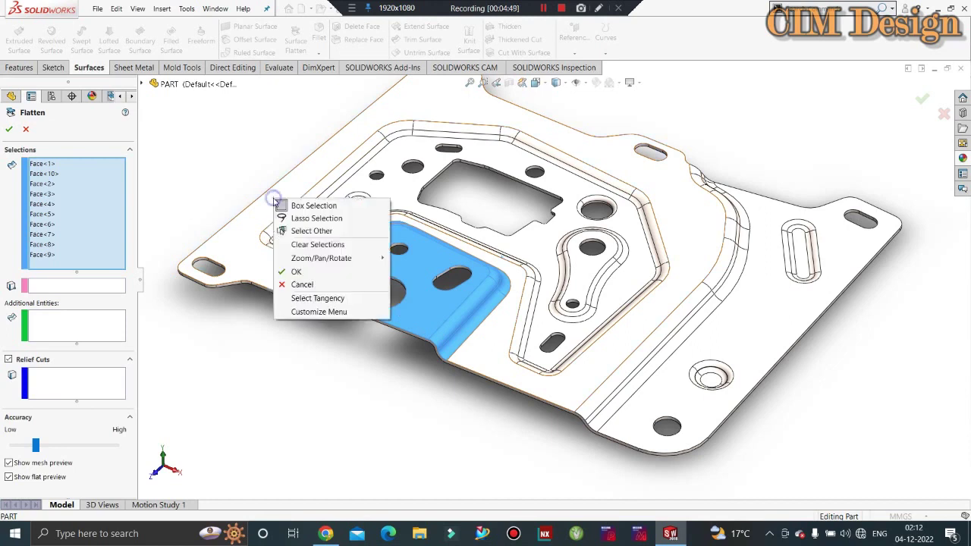
click(322, 303)
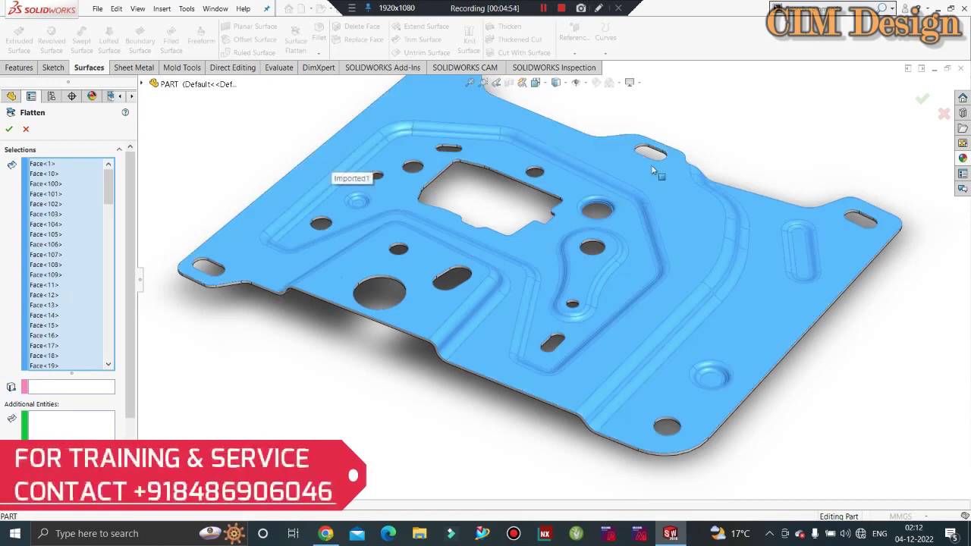
middle_drag(629, 287, 554, 258)
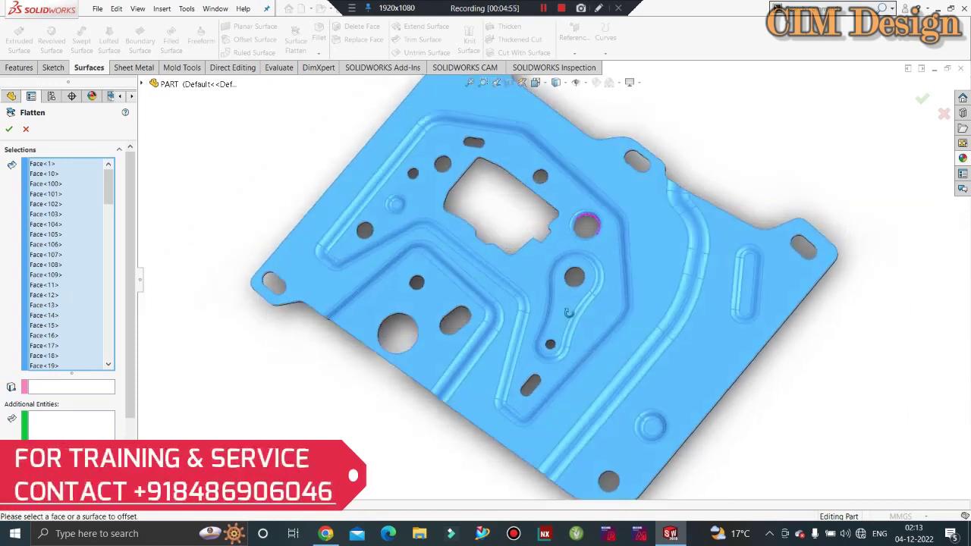
scroll(554, 258, down, 3)
scroll(531, 273, up, 4)
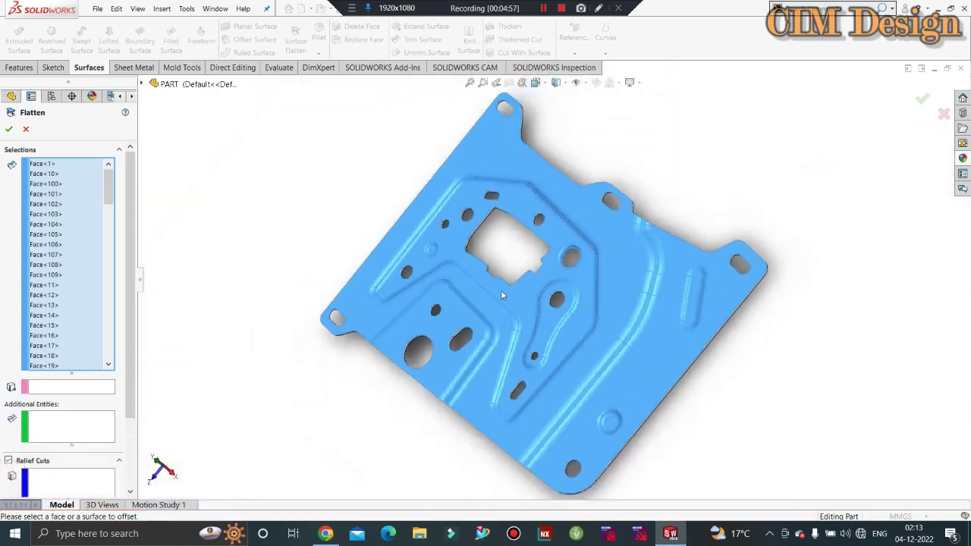
mouse_move(500, 290)
middle_down()
mouse_move(556, 299)
mouse_move(545, 186)
mouse_move(579, 302)
middle_up()
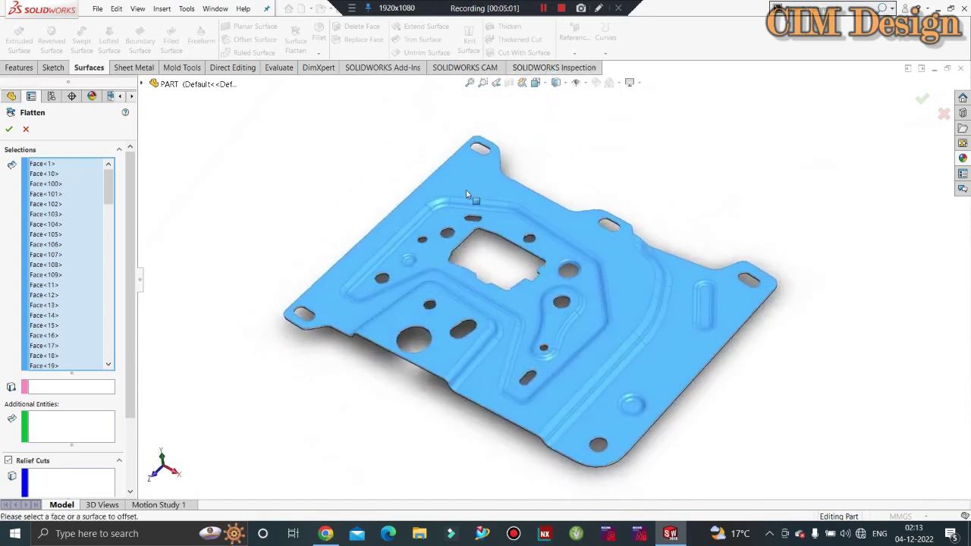
middle_drag(589, 372, 533, 194)
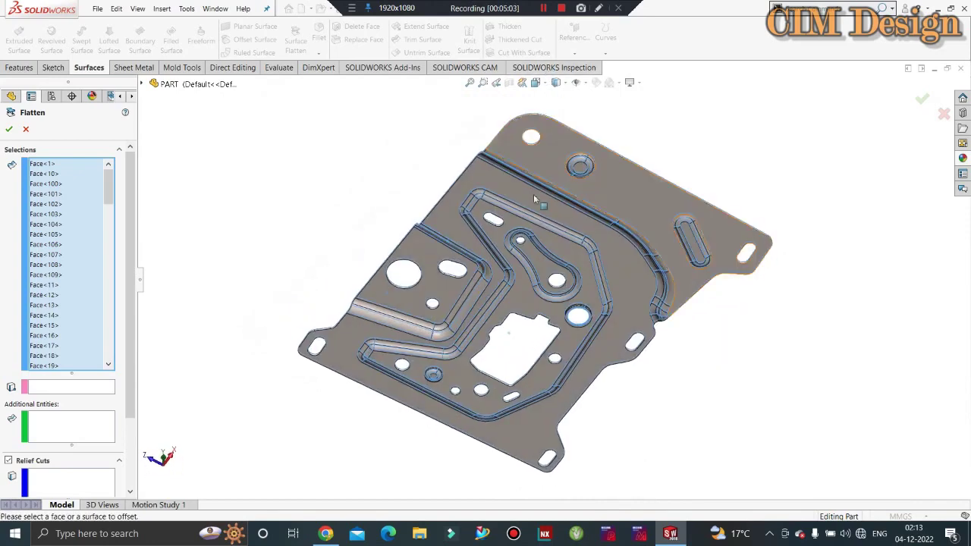
mouse_move(493, 238)
middle_down()
mouse_move(542, 399)
mouse_move(459, 345)
middle_up()
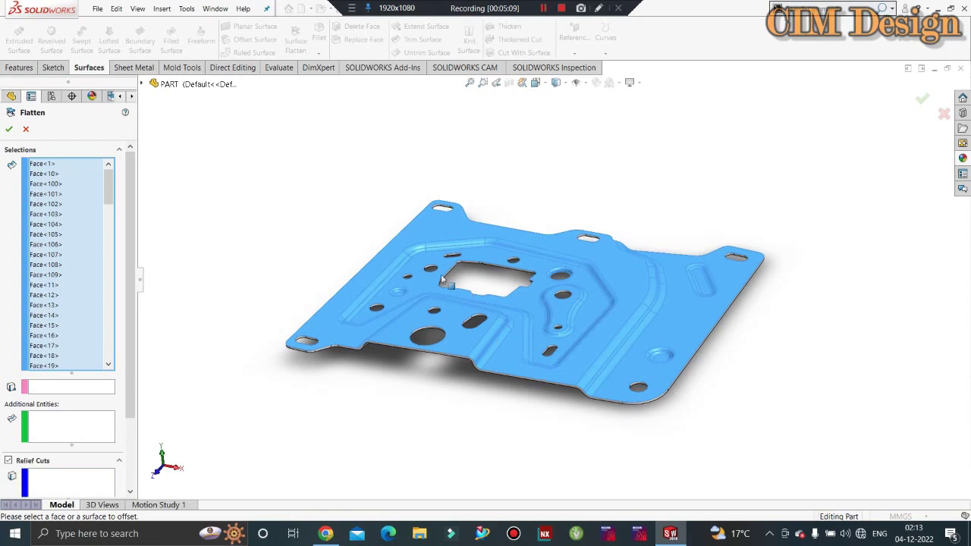
mouse_move(478, 263)
middle_down()
mouse_move(560, 258)
mouse_move(499, 280)
mouse_move(536, 104)
mouse_move(510, 250)
middle_up()
scroll(498, 280, down, 3)
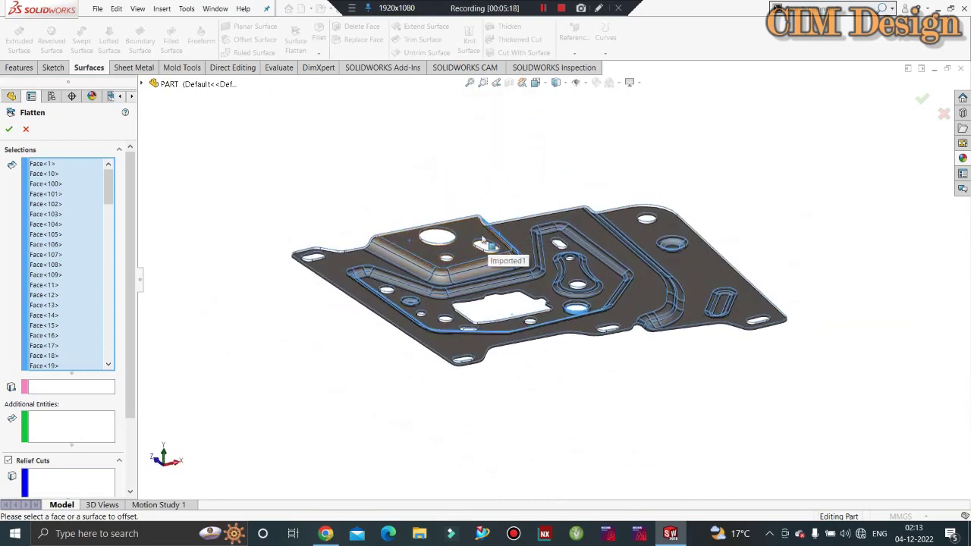
mouse_move(456, 190)
middle_down()
mouse_move(467, 192)
mouse_move(467, 354)
middle_up()
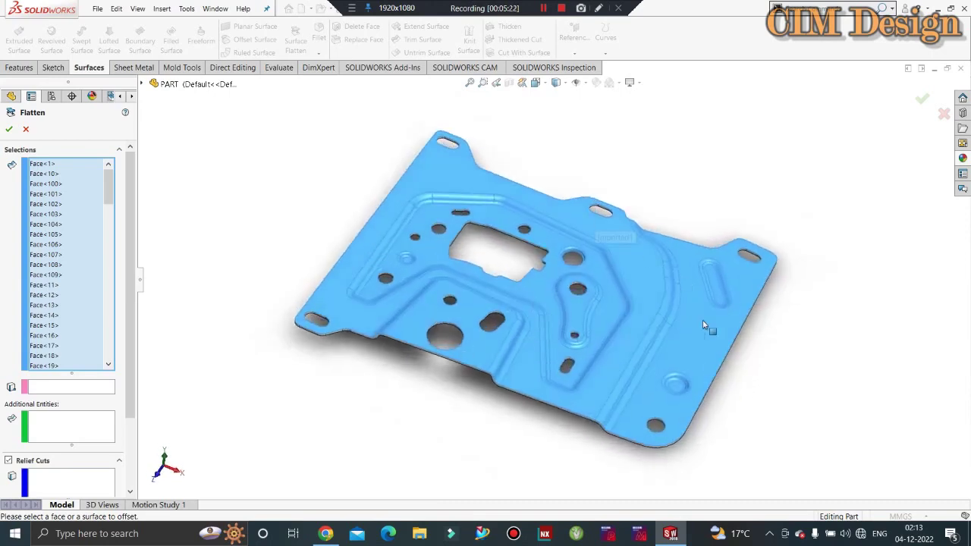
scroll(584, 259, up, 3)
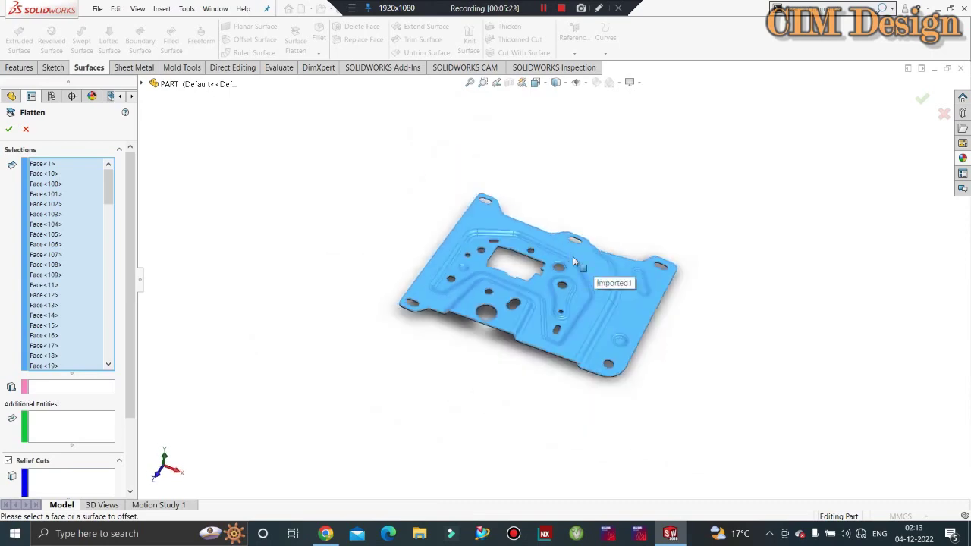
scroll(575, 255, down, 5)
scroll(577, 256, down, 2)
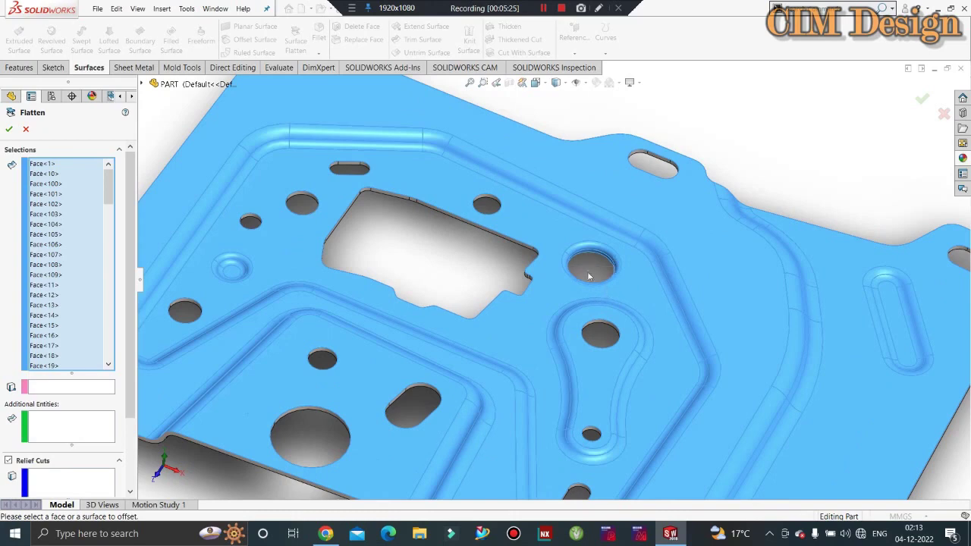
scroll(572, 273, up, 2)
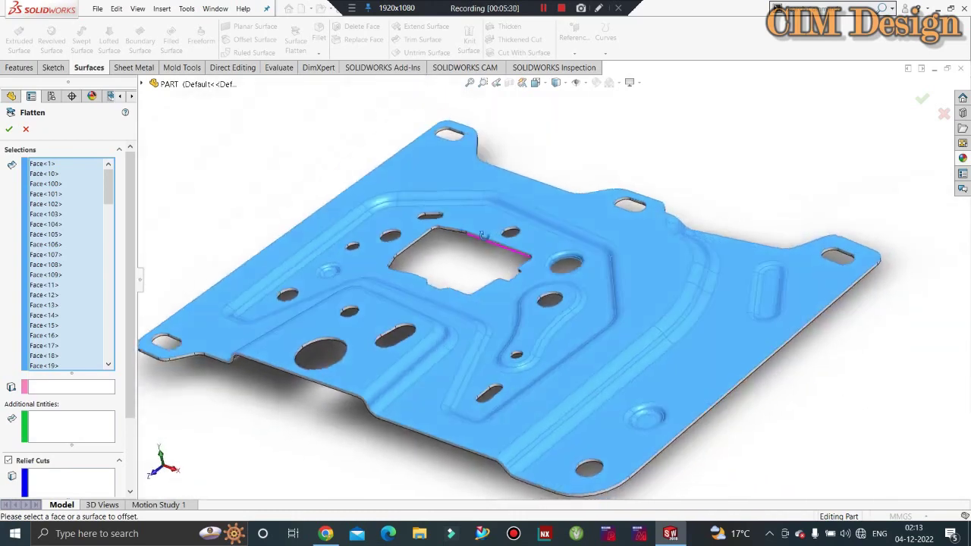
middle_drag(510, 267, 402, 335)
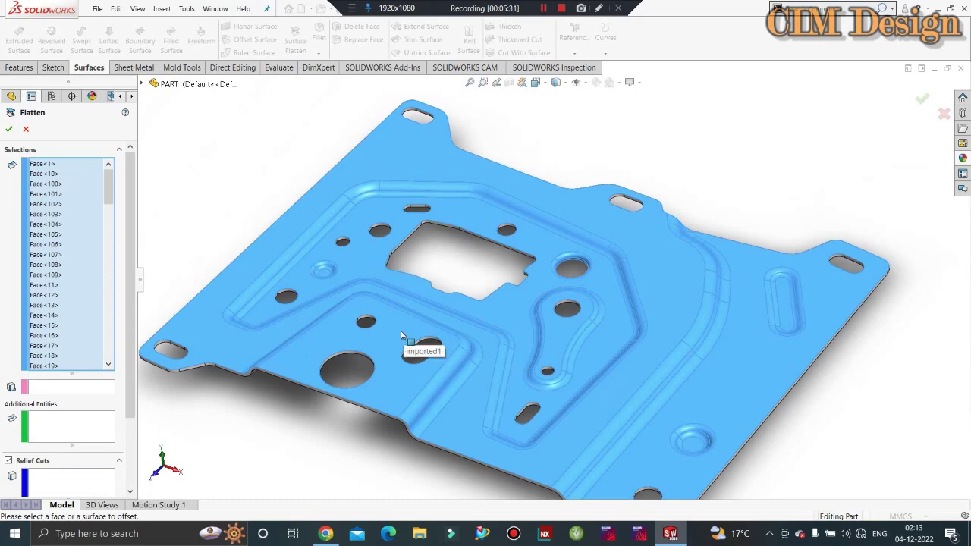
scroll(402, 335, up, 2)
middle_drag(488, 275, 502, 303)
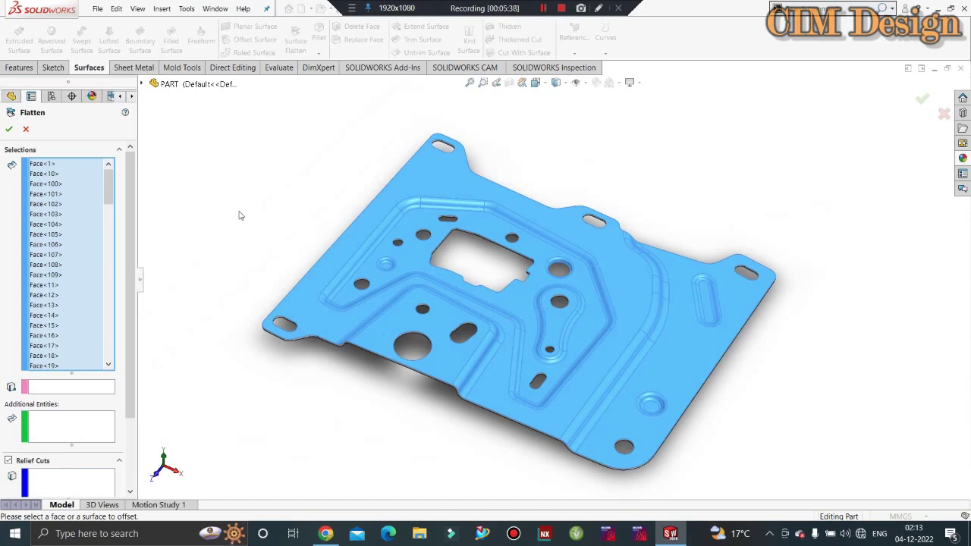
scroll(544, 284, down, 2)
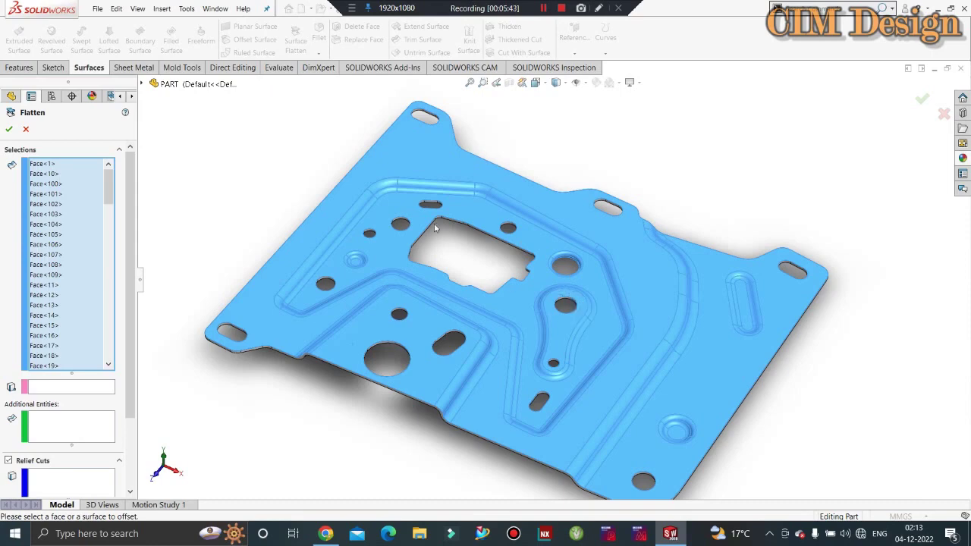
scroll(523, 251, up, 1)
scroll(518, 264, down, 1)
scroll(506, 263, down, 1)
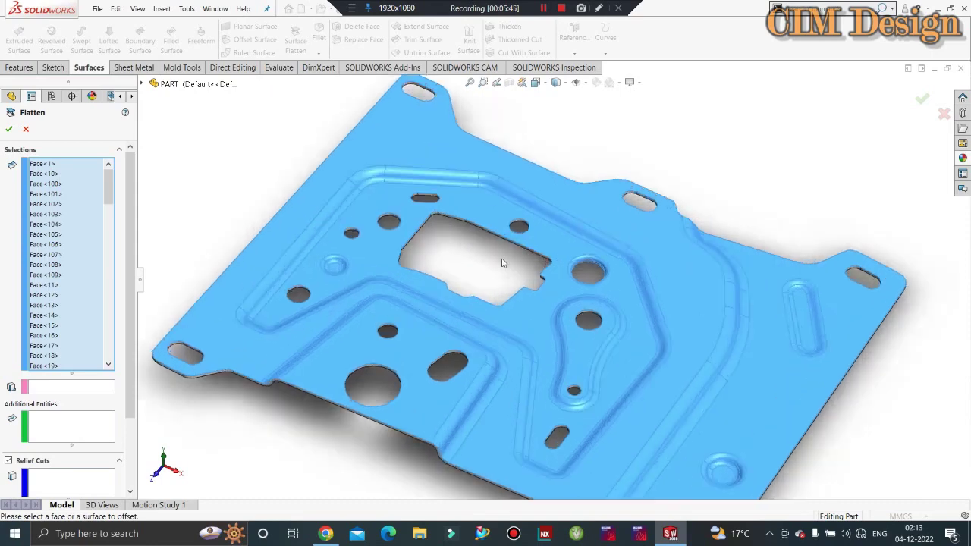
scroll(504, 260, down, 1)
scroll(485, 211, up, 2)
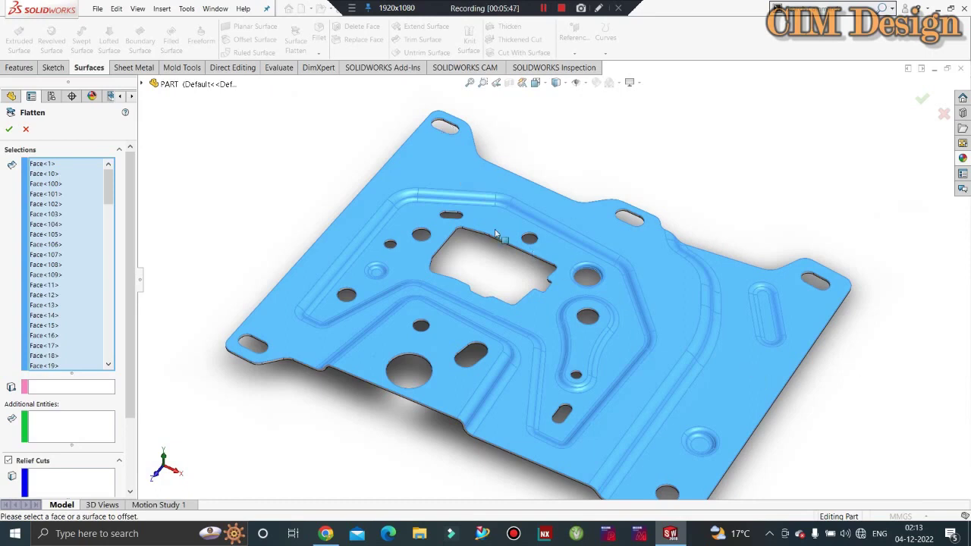
scroll(494, 234, up, 1)
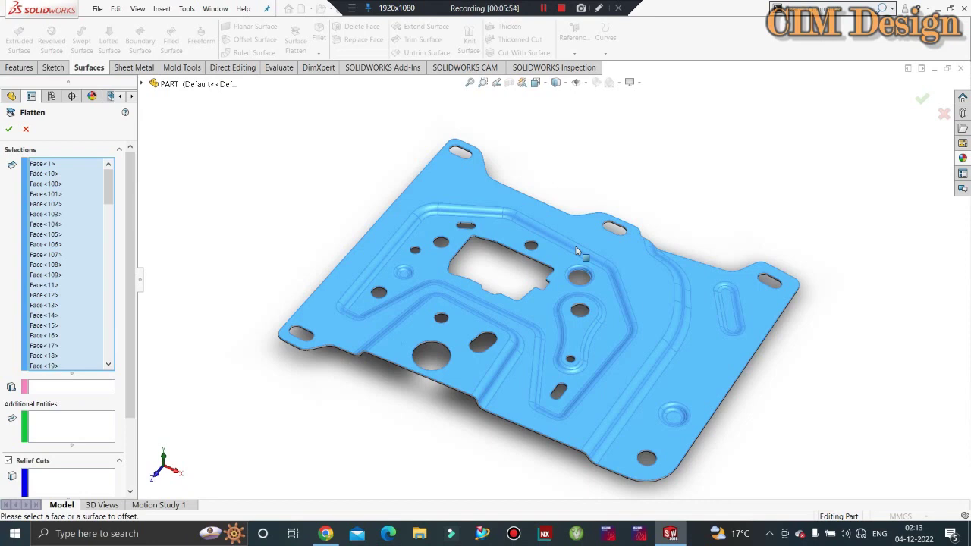
scroll(629, 330, down, 1)
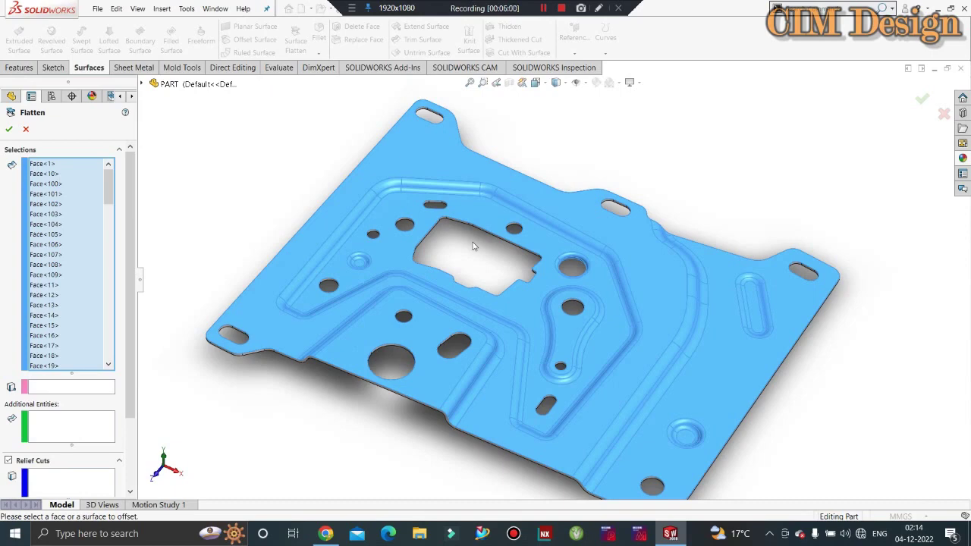
scroll(447, 224, up, 1)
scroll(627, 357, down, 1)
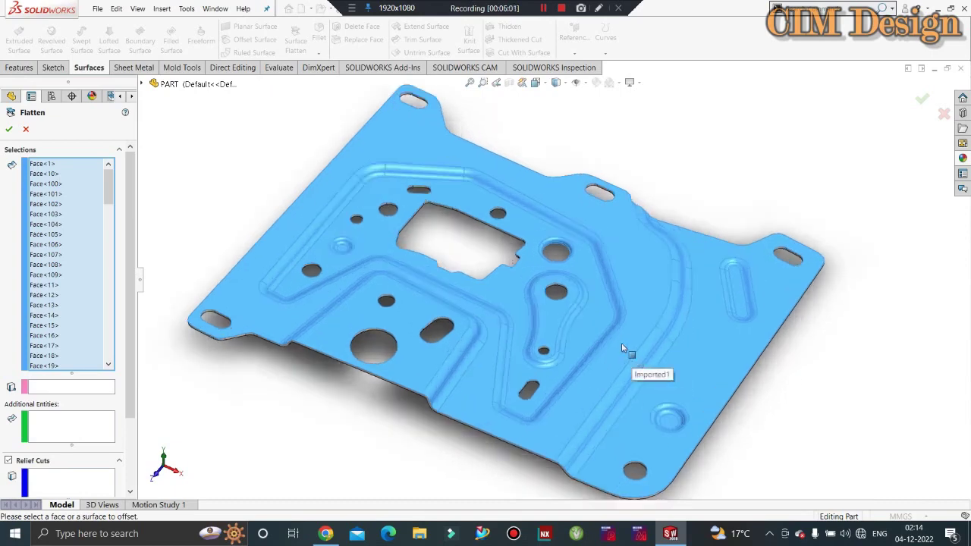
scroll(630, 318, up, 1)
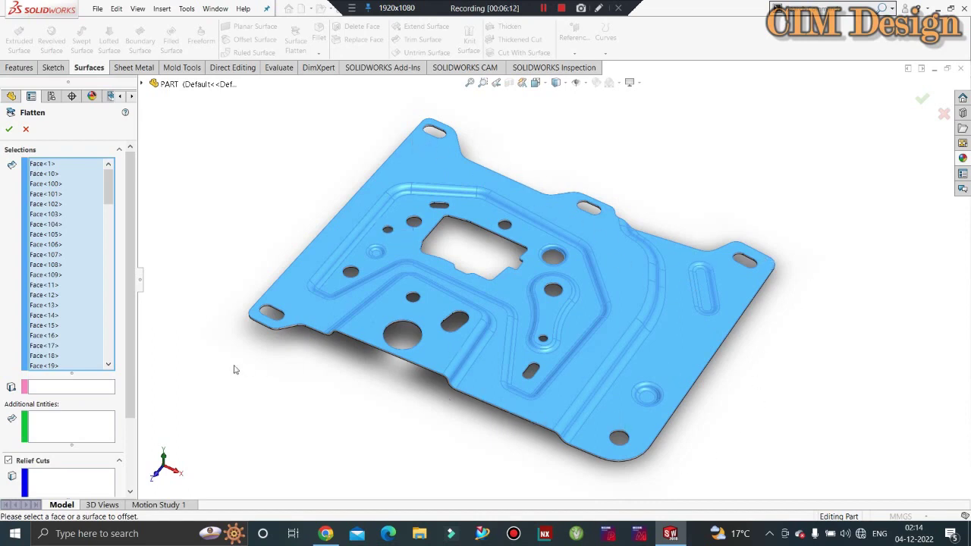
Step: Pick Vertex<1> on the plate's front edge as the flatten's fixed point
click(88, 388)
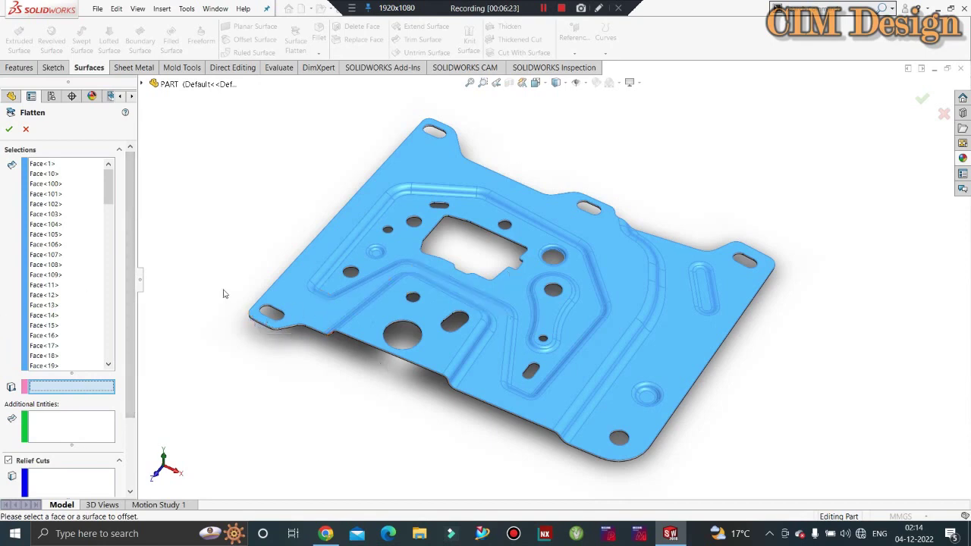
middle_drag(281, 358, 286, 374)
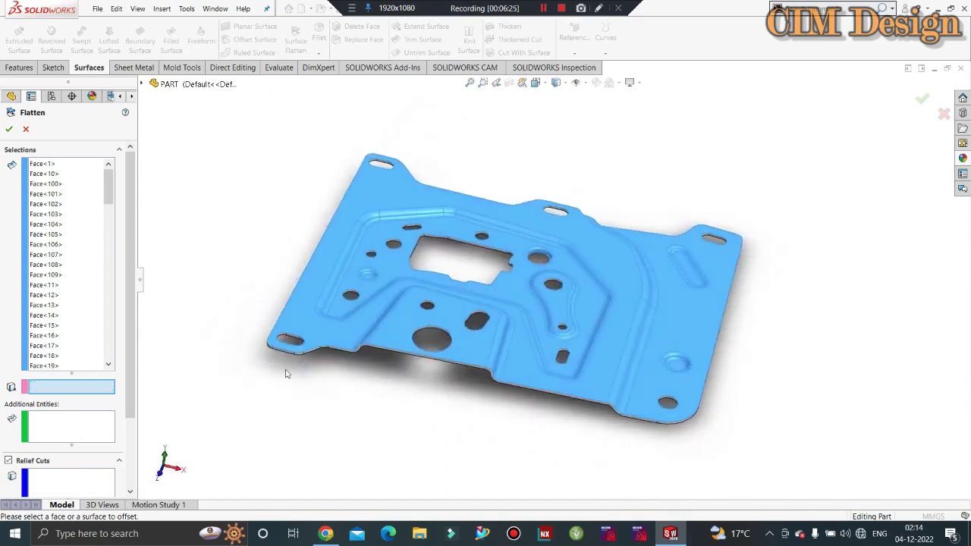
scroll(288, 364, down, 3)
scroll(300, 326, down, 2)
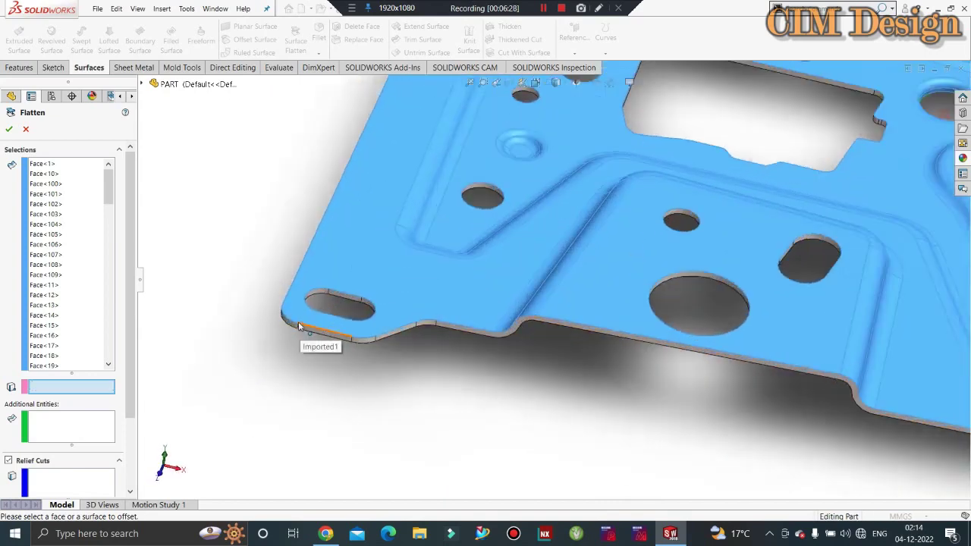
scroll(262, 284, up, 4)
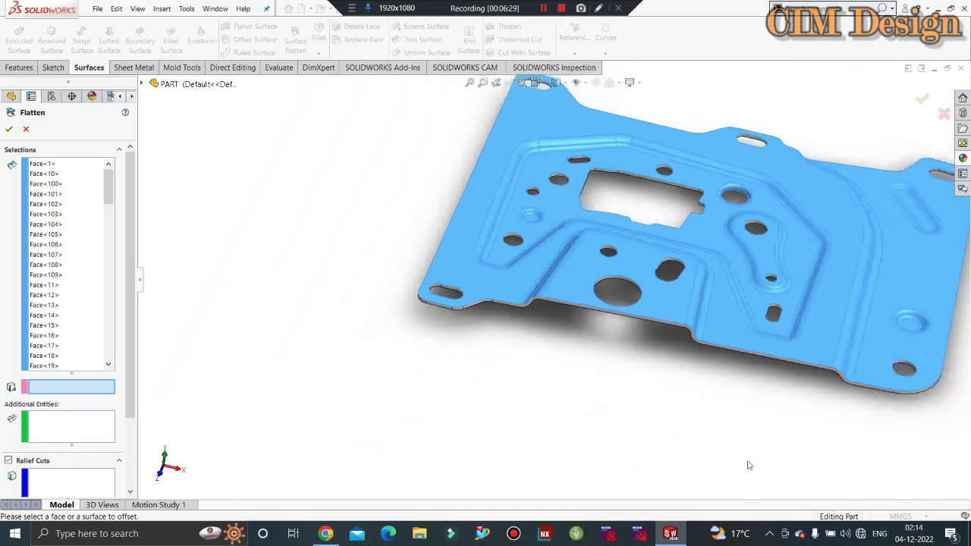
mouse_move(747, 462)
middle_down()
mouse_move(716, 410)
mouse_move(730, 453)
middle_up()
scroll(696, 312, down, 3)
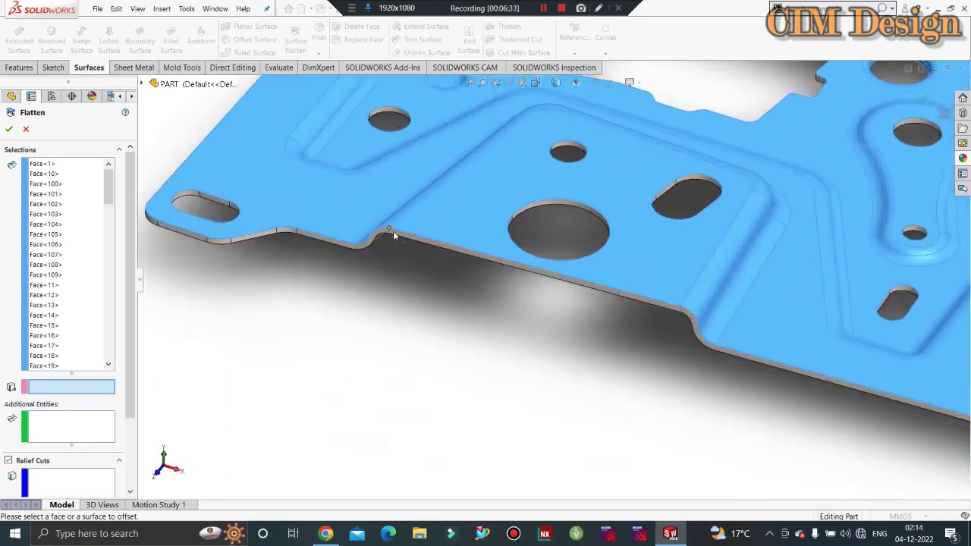
click(680, 307)
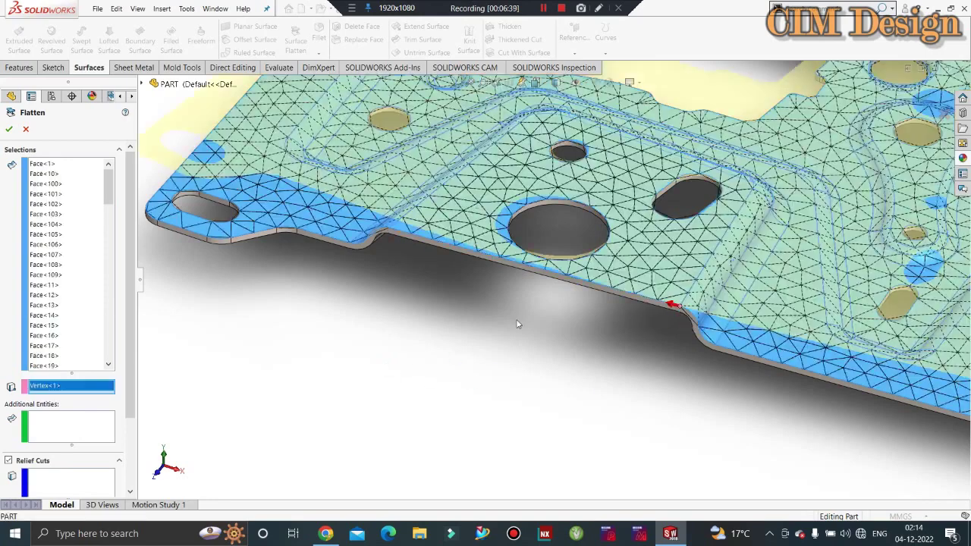
Step: Raise the flatten accuracy slider to High and check the finer flat preview
key(f)
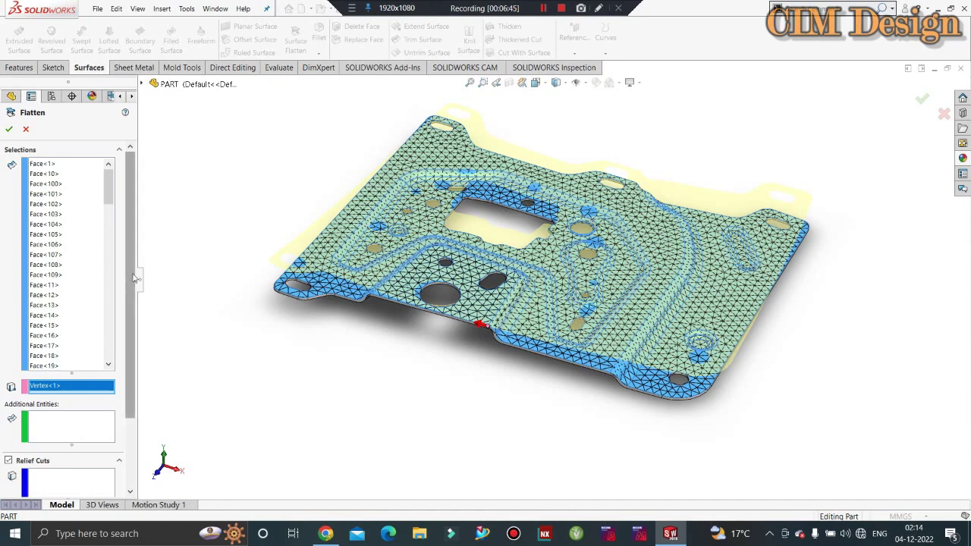
scroll(134, 279, down, 2)
scroll(134, 278, down, 2)
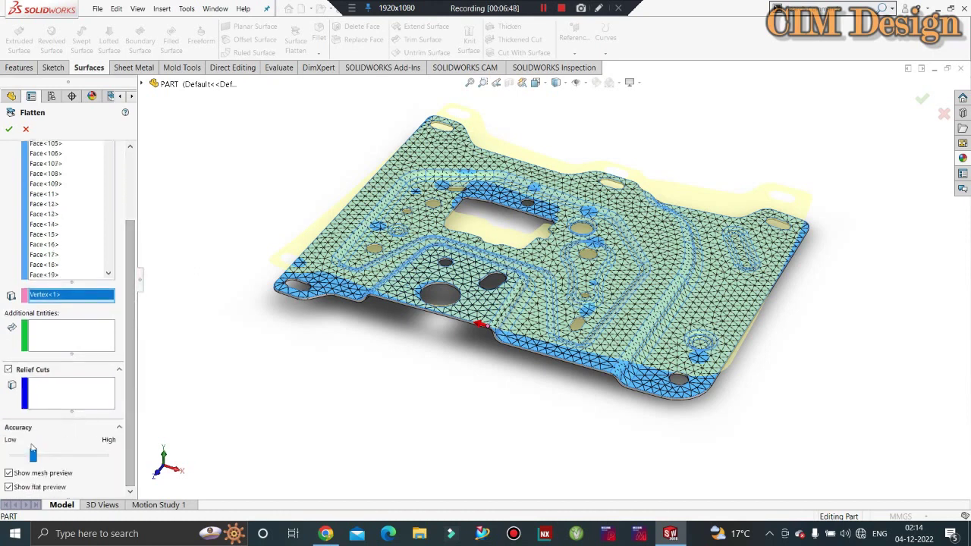
click(104, 456)
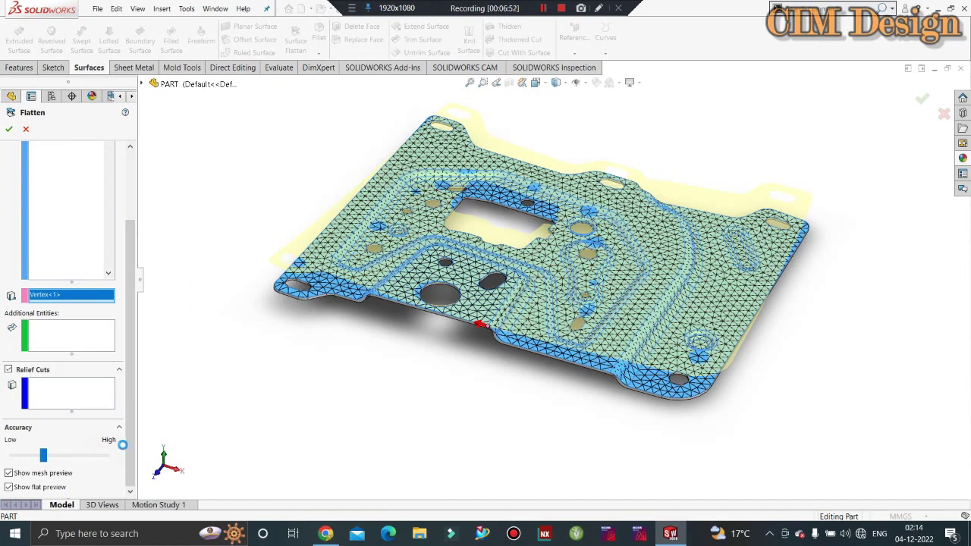
key(Right)
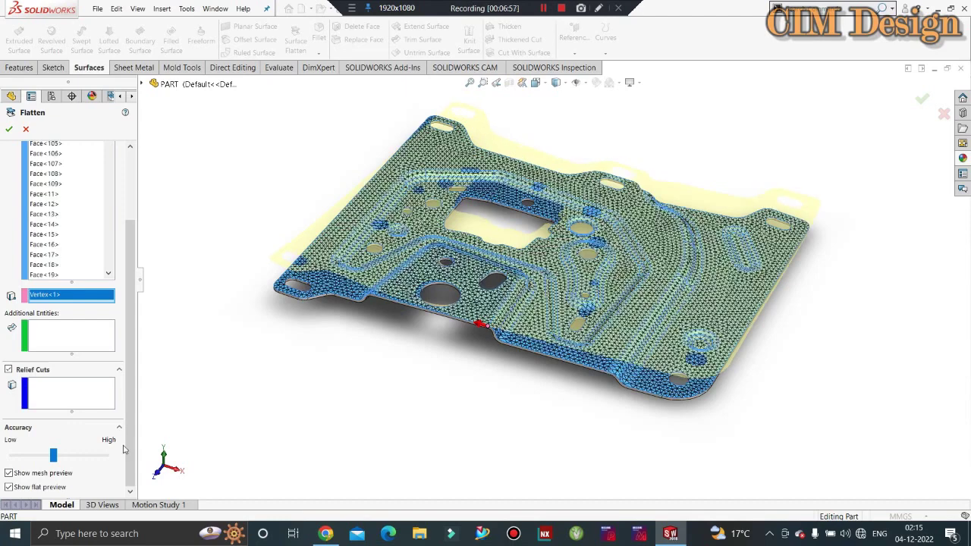
drag(54, 455, 104, 456)
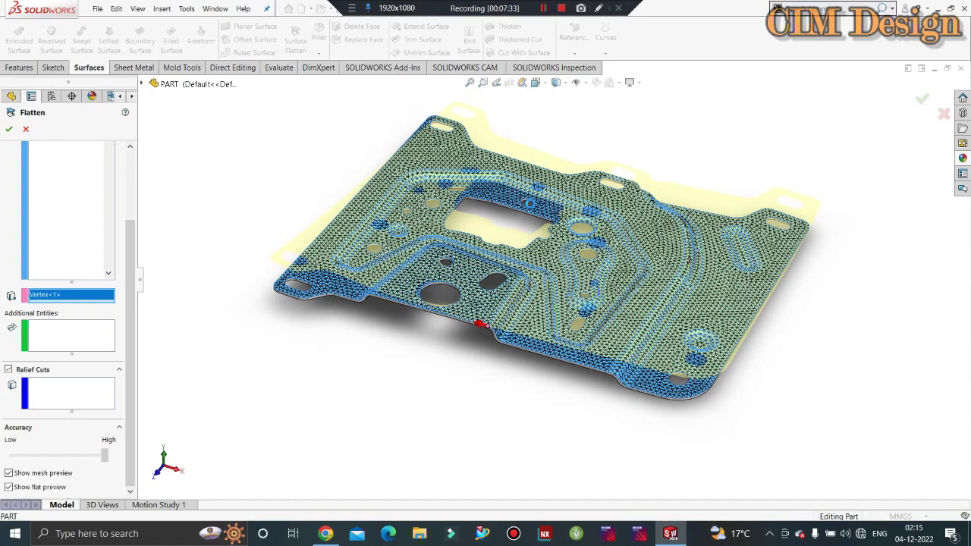
click(533, 209)
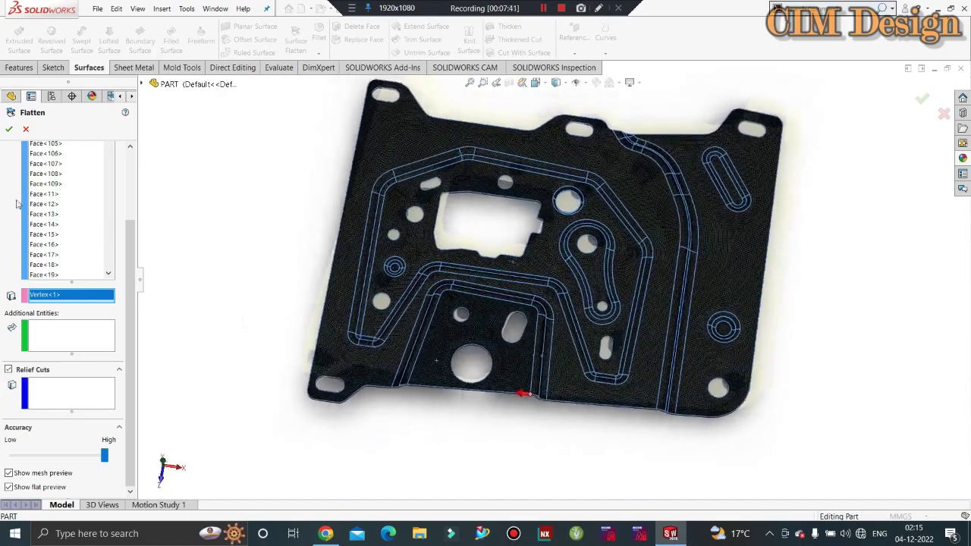
Step: Confirm the flatten so Surface-Flatten1 appears in the feature tree
click(8, 130)
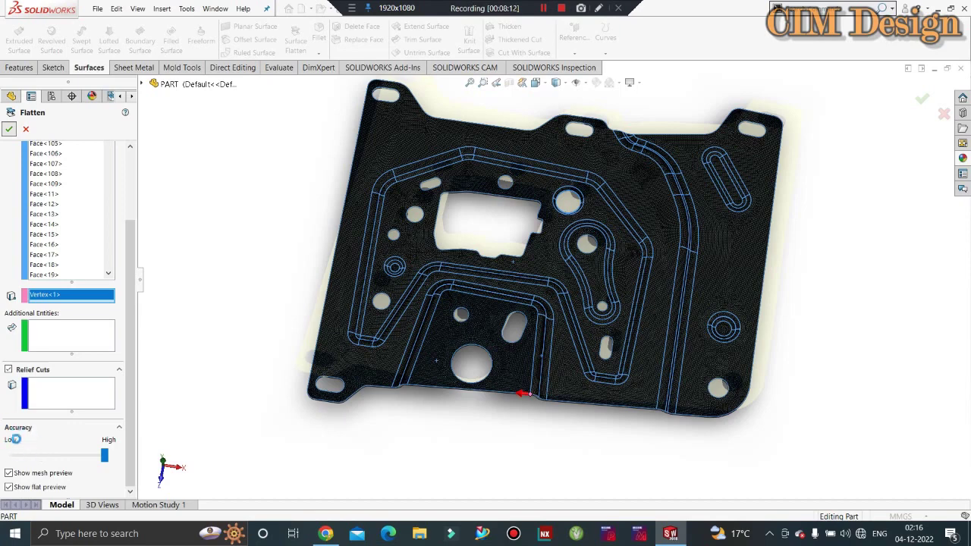
drag(107, 456, 105, 454)
click(543, 8)
Step: Hide the Imported1 bracket body so only the flat Surface-Flatten1 blank remains visible
scroll(486, 175, up, 5)
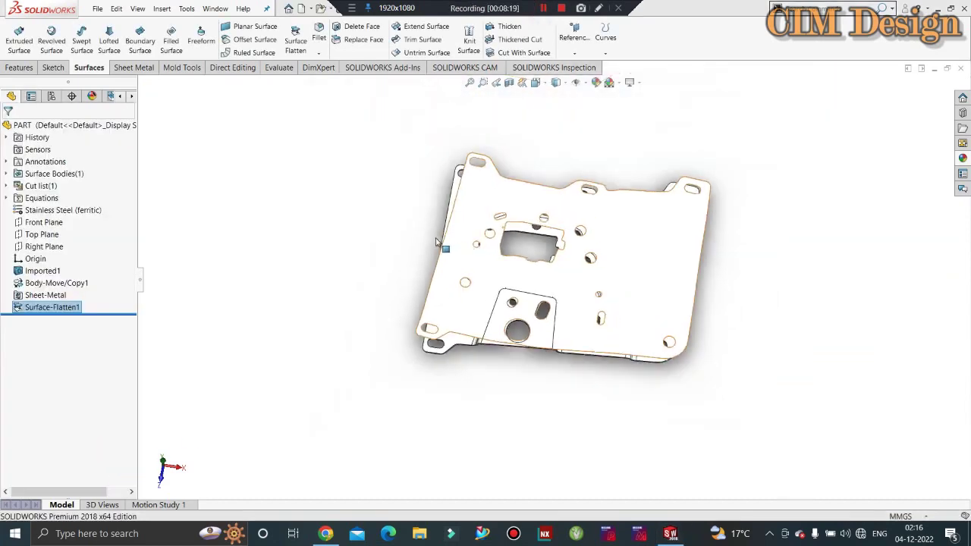
mouse_move(486, 175)
middle_down()
mouse_move(545, 157)
mouse_move(585, 239)
middle_up()
scroll(585, 238, down, 5)
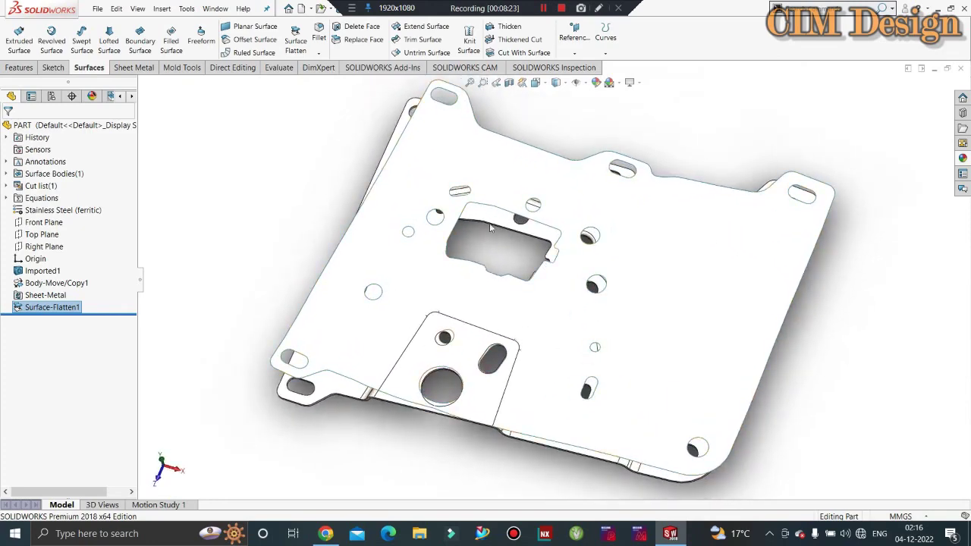
middle_drag(581, 296, 340, 324)
click(339, 325)
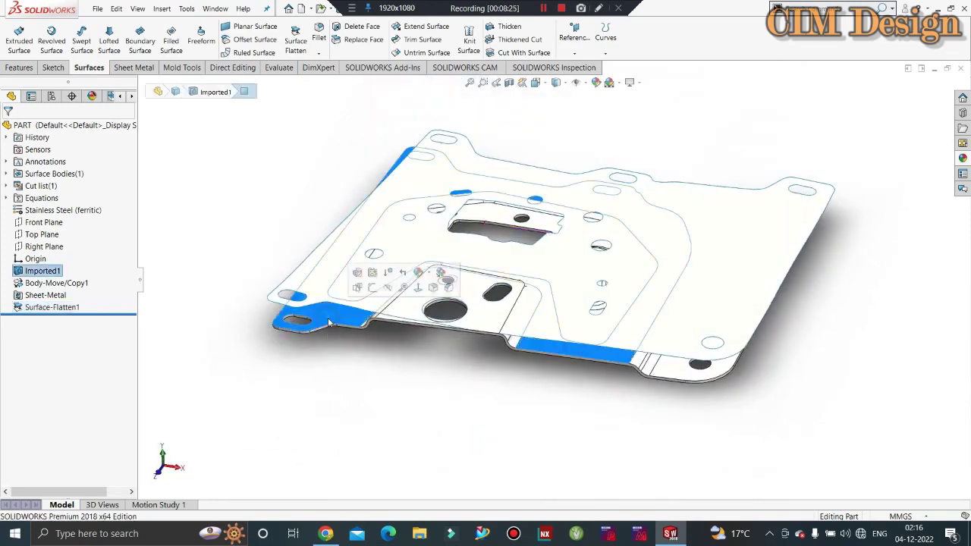
click(387, 287)
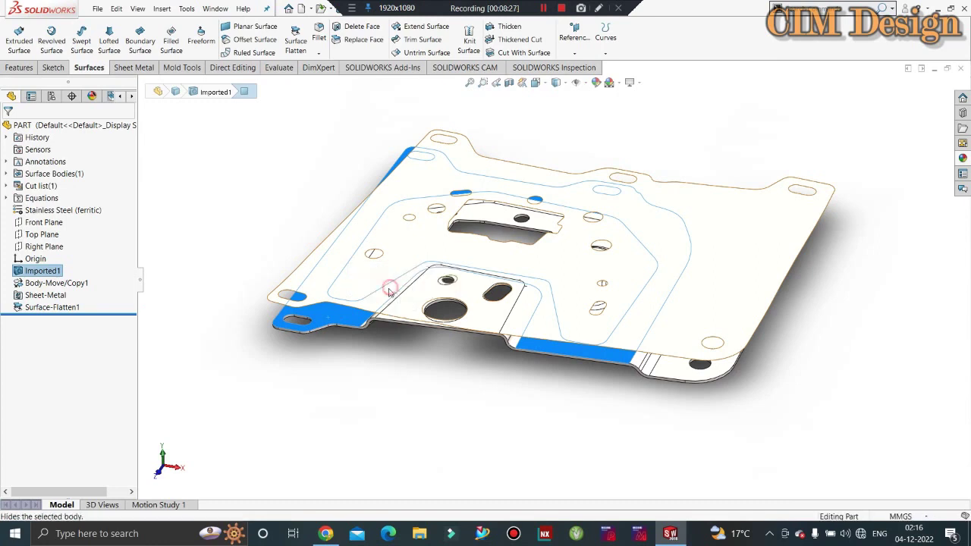
mouse_move(456, 244)
middle_down()
mouse_move(571, 249)
mouse_move(596, 234)
mouse_move(569, 299)
mouse_move(596, 212)
mouse_move(552, 127)
mouse_move(581, 211)
mouse_move(581, 253)
mouse_move(590, 182)
mouse_move(592, 196)
middle_up()
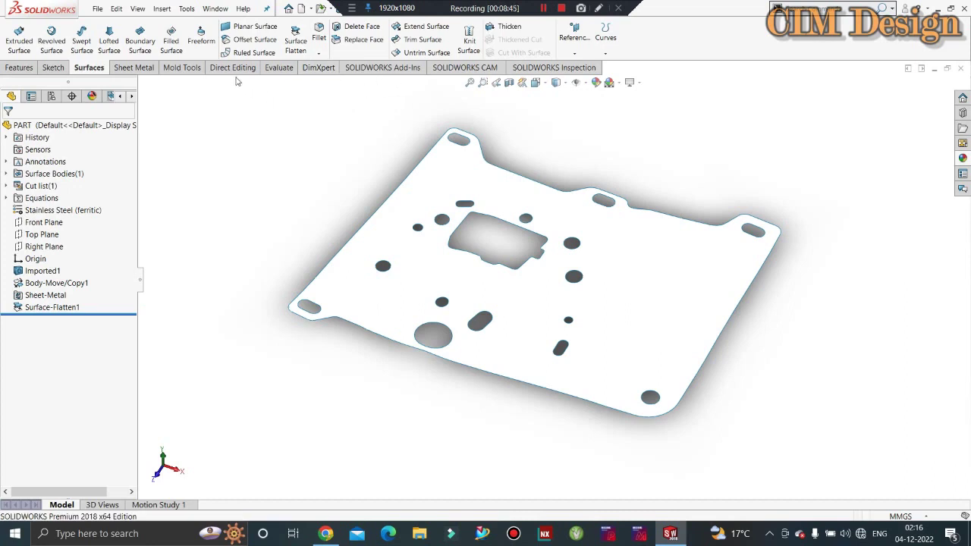
Step: Thicken Surface-Flatten1 toward Side 2 only by 1.6 mm to create Thicken1
click(501, 29)
click(410, 260)
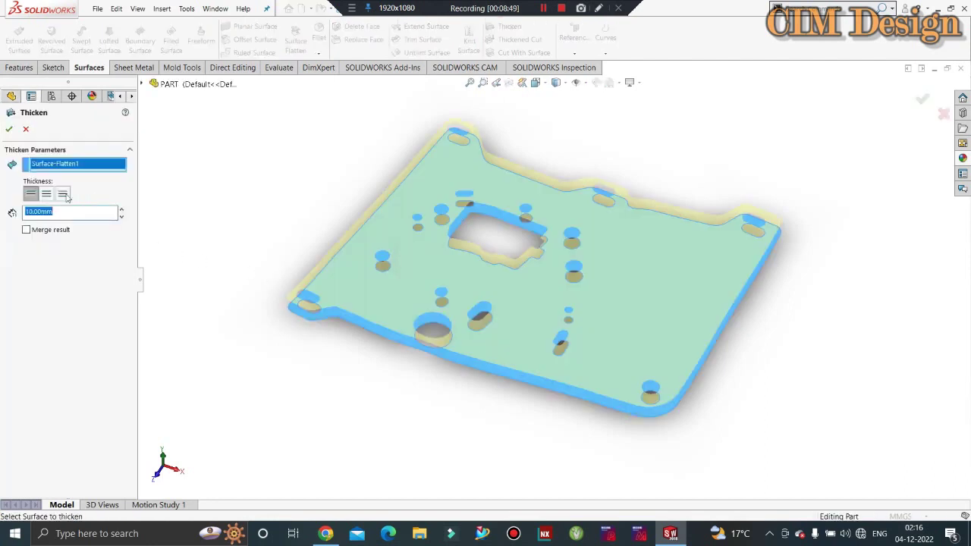
middle_drag(213, 250, 211, 190)
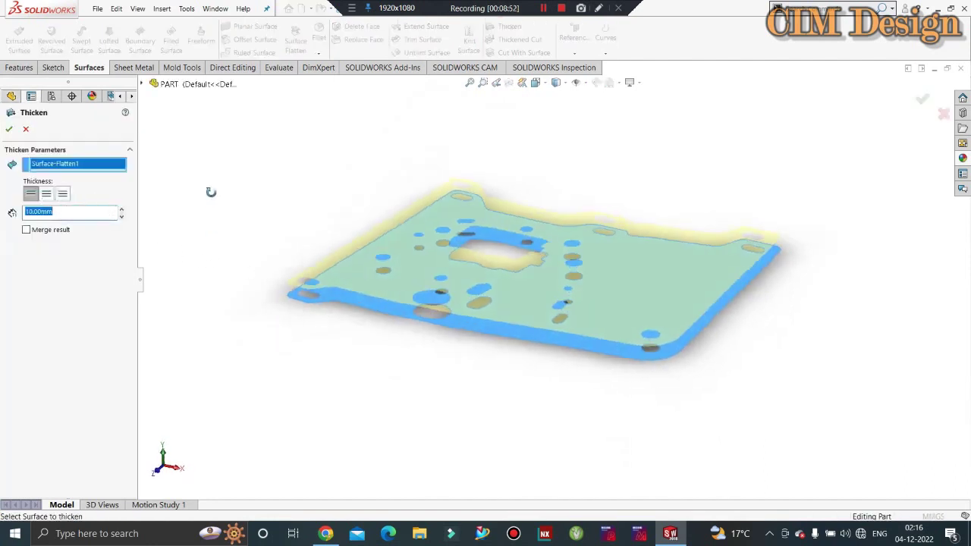
click(45, 194)
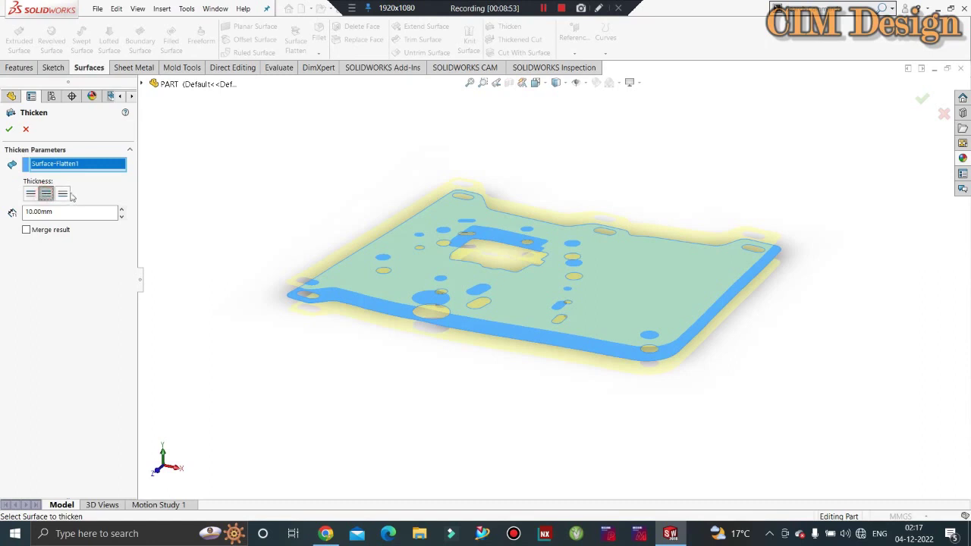
click(64, 194)
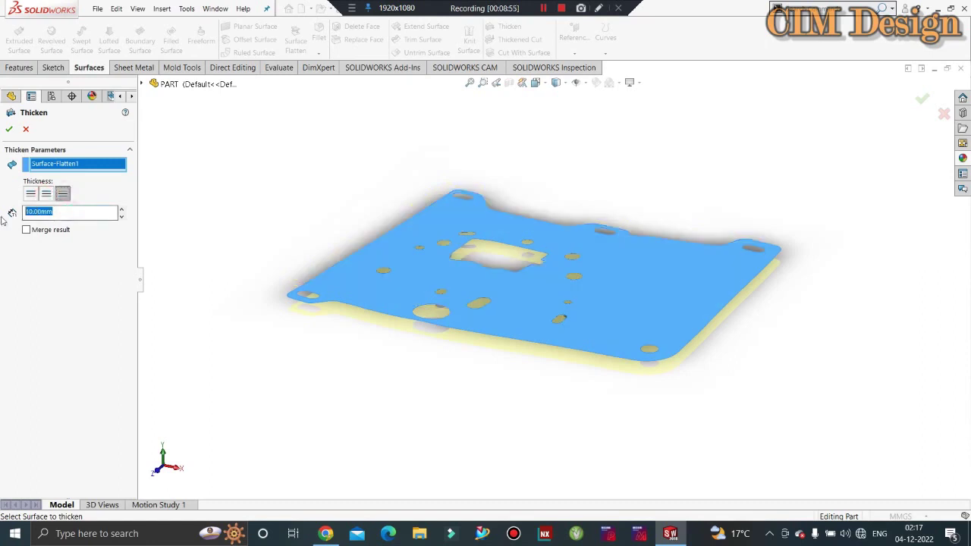
text(1.6)
key(Return)
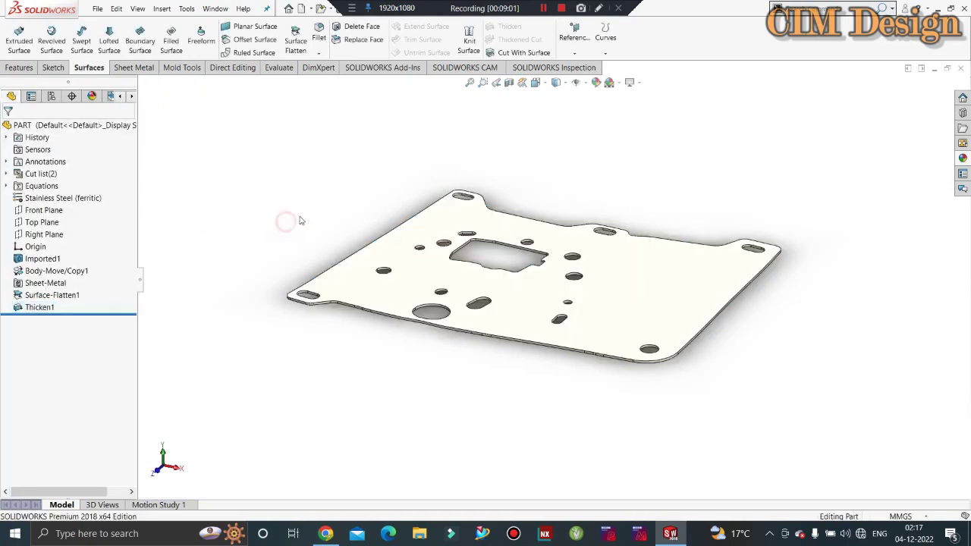
mouse_move(288, 221)
middle_down()
mouse_move(337, 263)
mouse_move(330, 387)
mouse_move(581, 303)
mouse_move(603, 305)
mouse_move(558, 195)
mouse_move(569, 212)
middle_up()
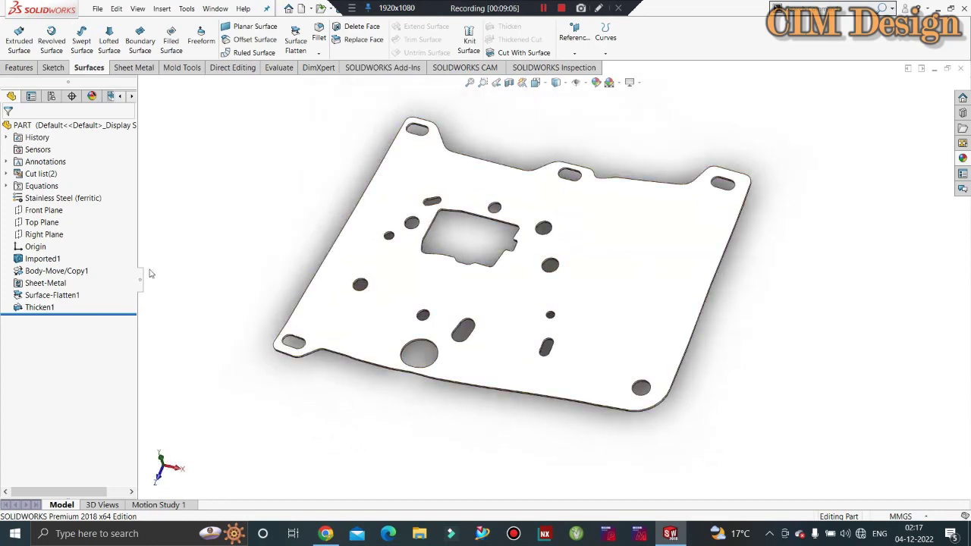
Step: Give the whole part a light yellow appearance from Thicken1's menu
right_click(41, 308)
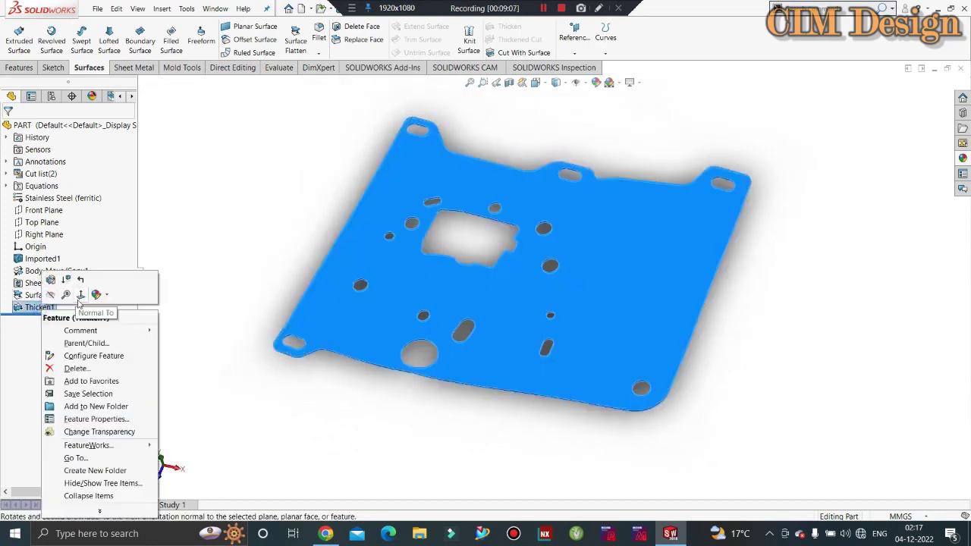
click(97, 295)
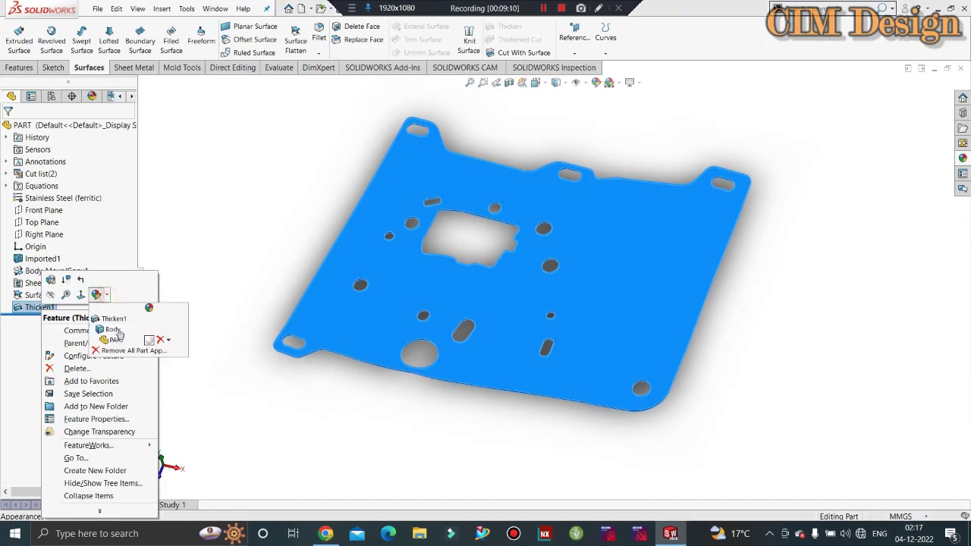
click(122, 340)
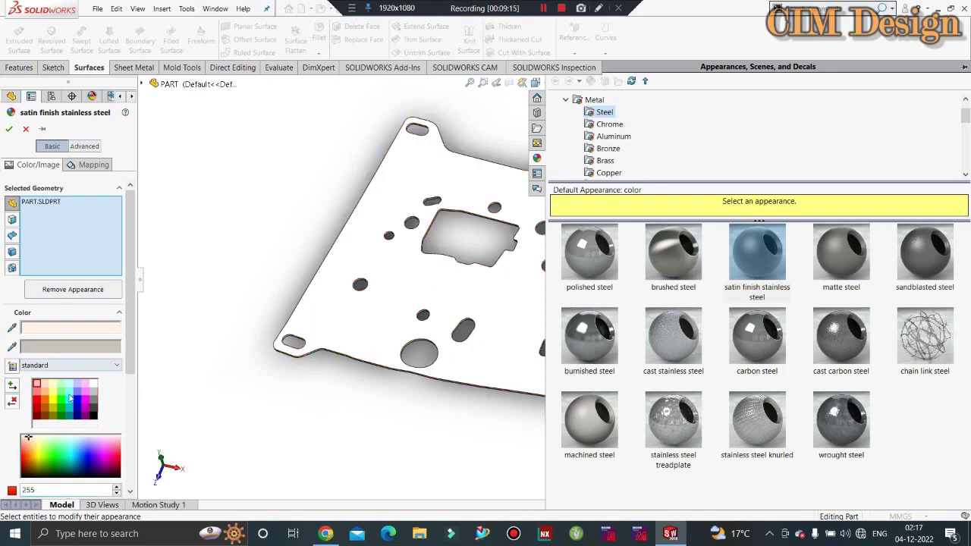
click(53, 391)
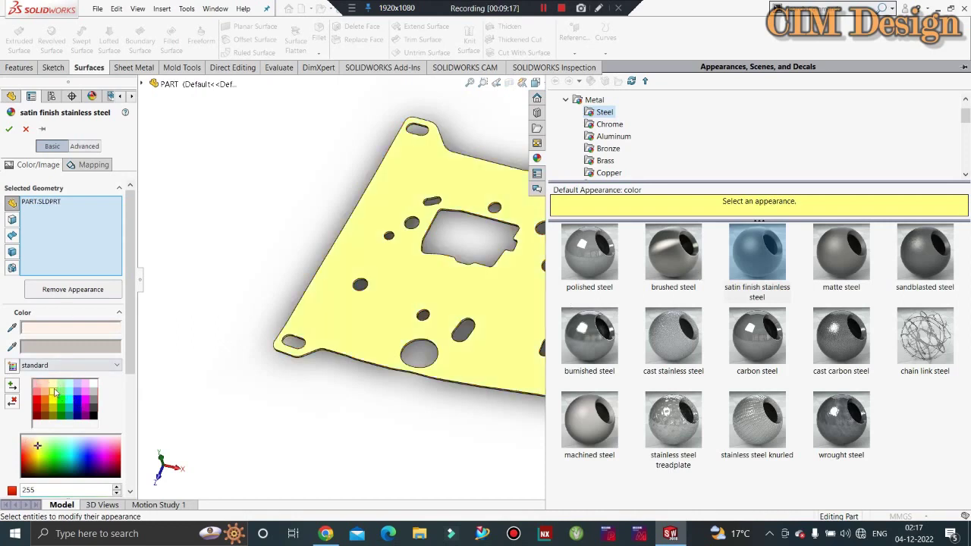
click(9, 130)
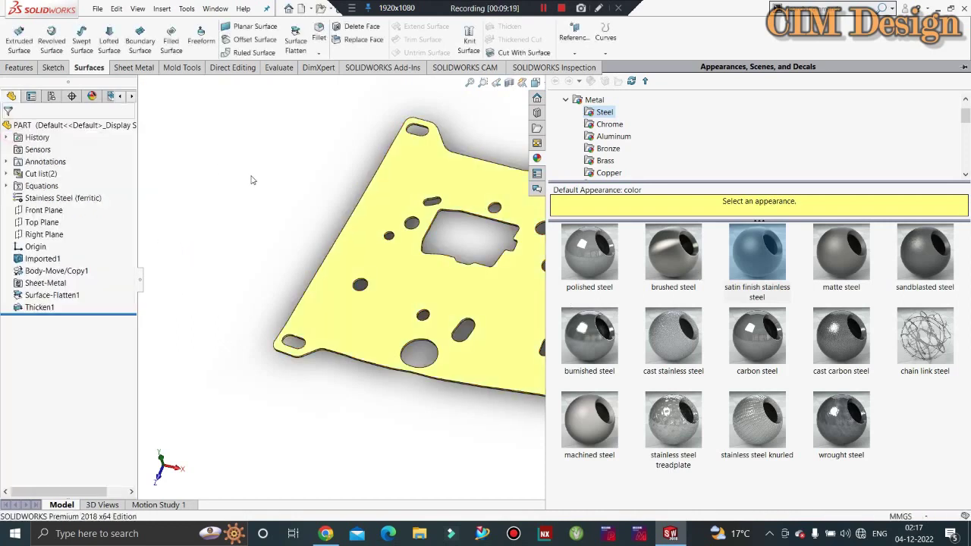
Step: Show the hidden Imported1 bracket again beside the flat blank for comparison
right_click(38, 258)
click(63, 244)
click(209, 214)
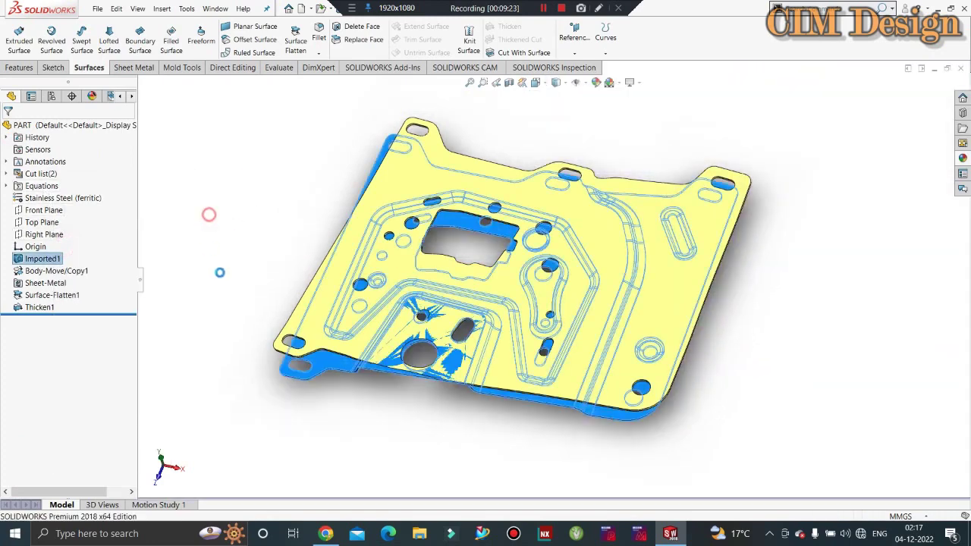
mouse_move(334, 320)
middle_down()
mouse_move(308, 305)
mouse_move(458, 277)
middle_up()
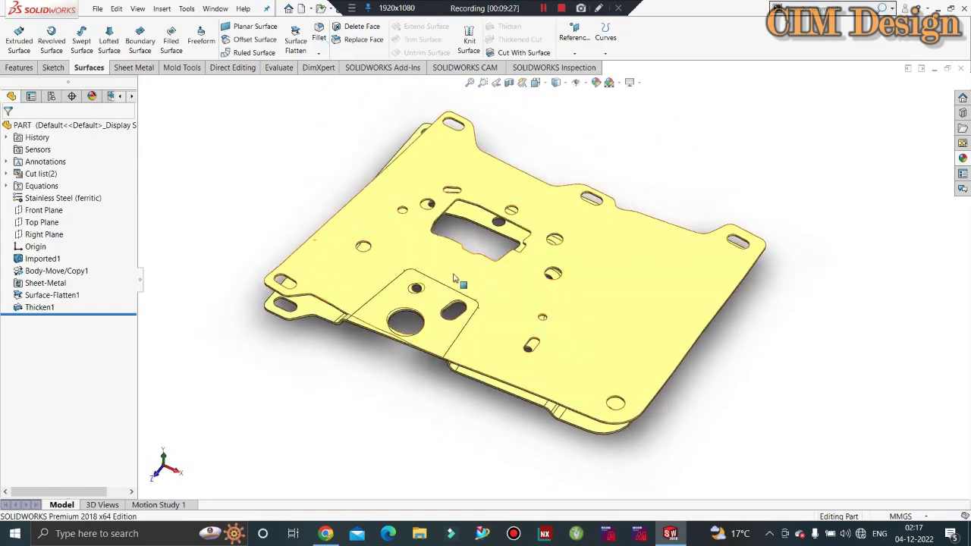
scroll(501, 255, up, 3)
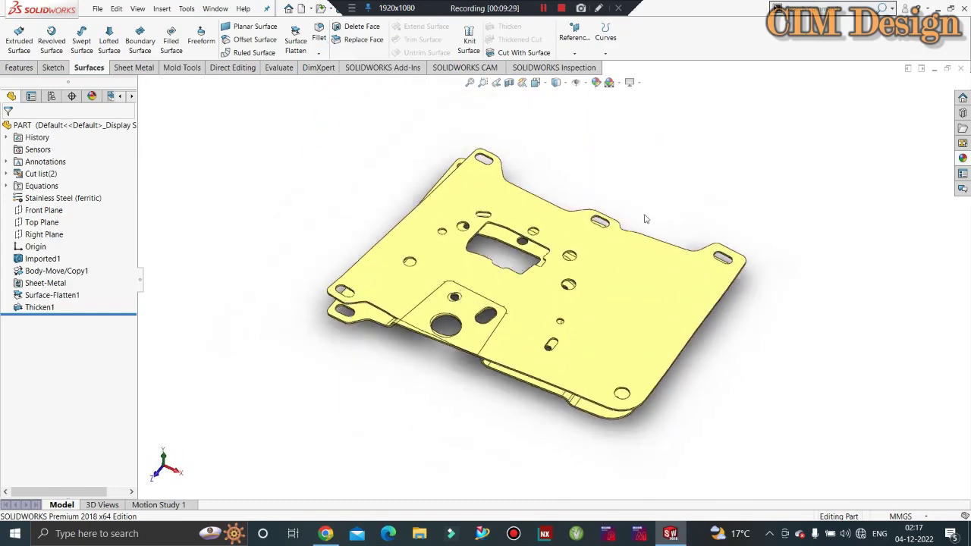
Step: Change the whole part's appearance colour to blue
click(55, 308)
right_click(54, 307)
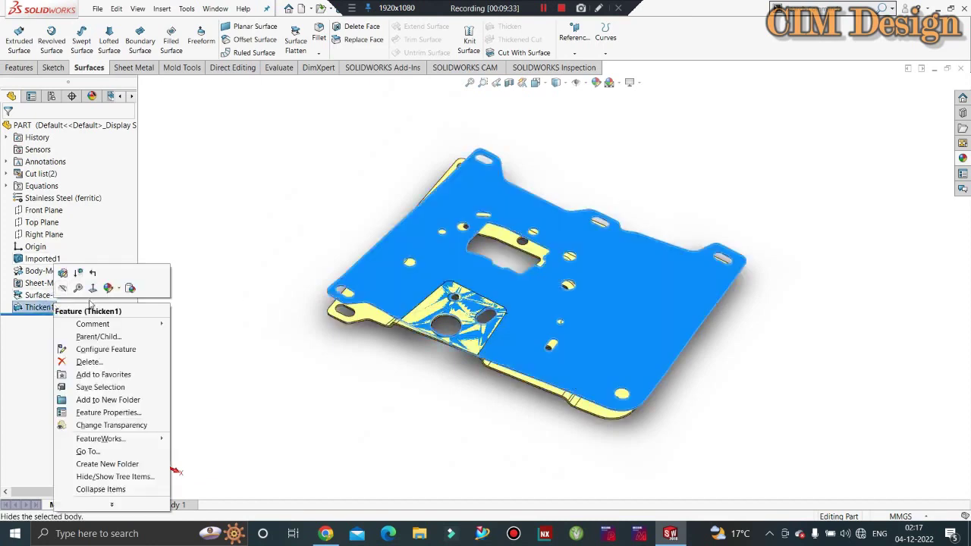
click(109, 288)
click(141, 335)
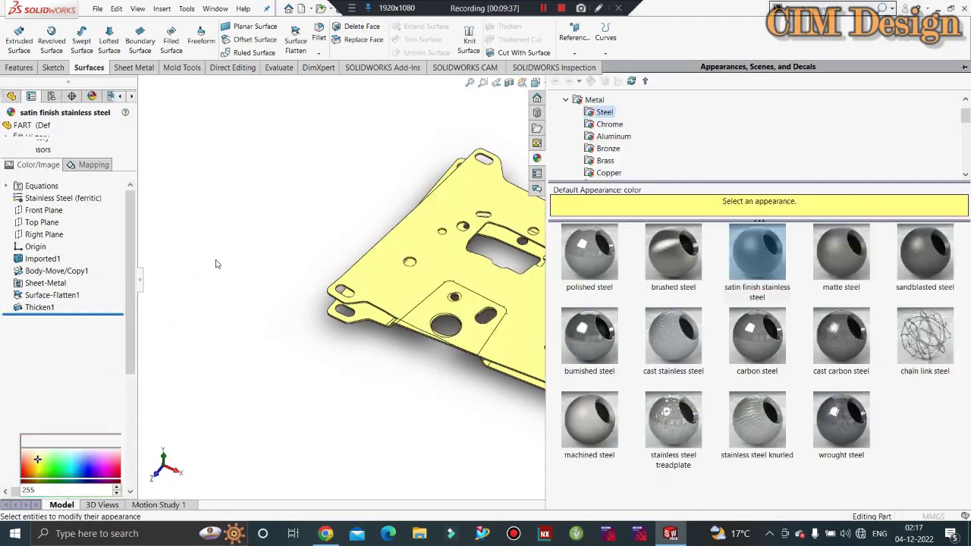
click(78, 400)
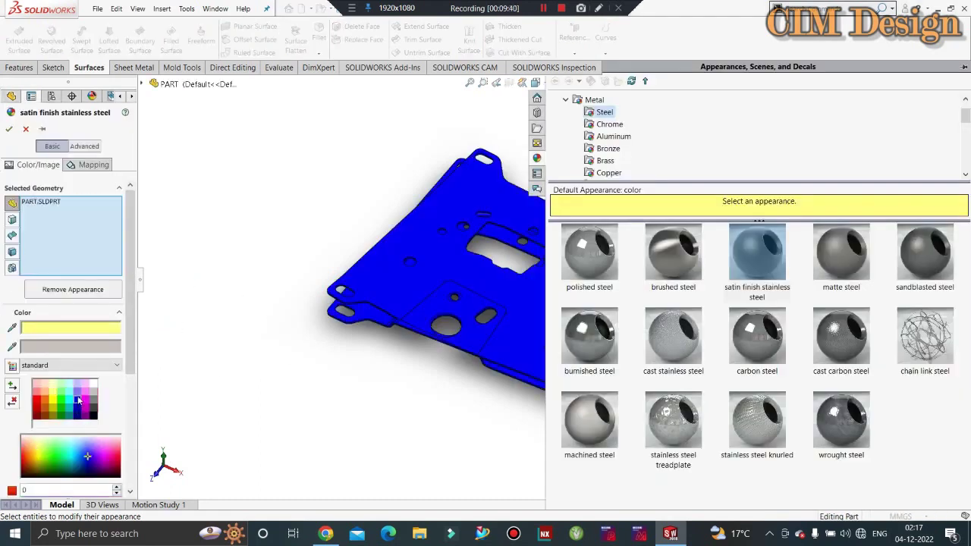